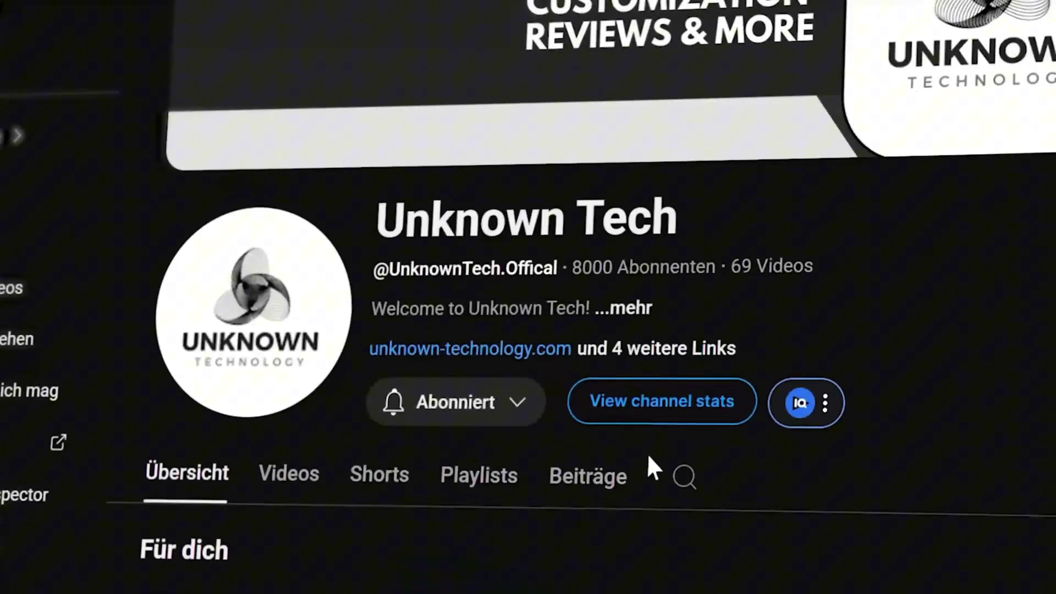
# Scroll down the Unknown Tech channel page toward the companion website link
pyautogui.scroll(-5, 632, 447)
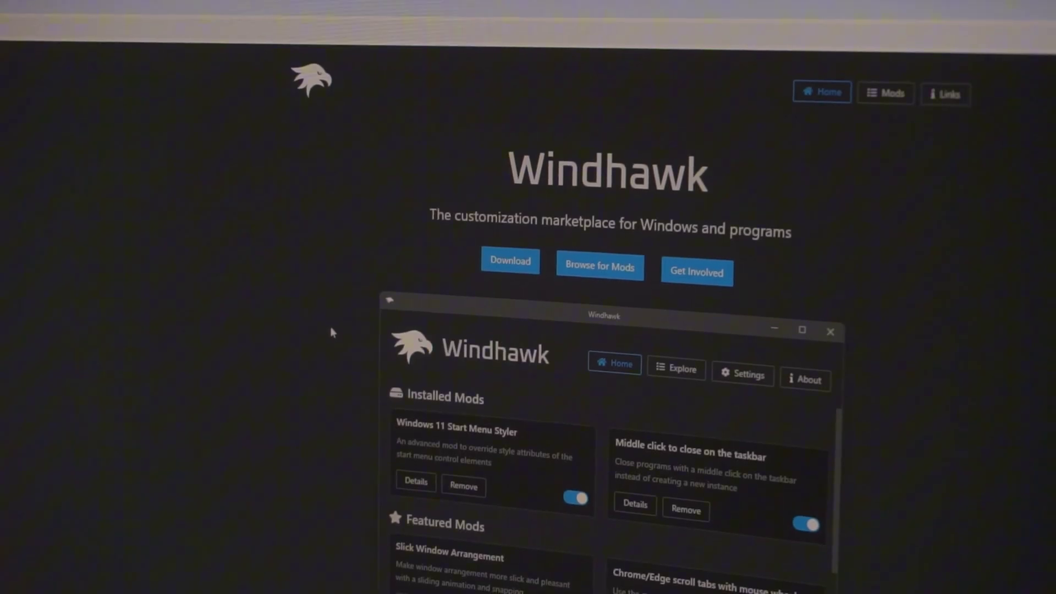
# Download Windhawk and install it in English with the standard installation, approving the UAC prompt
pyautogui.click(497, 249)
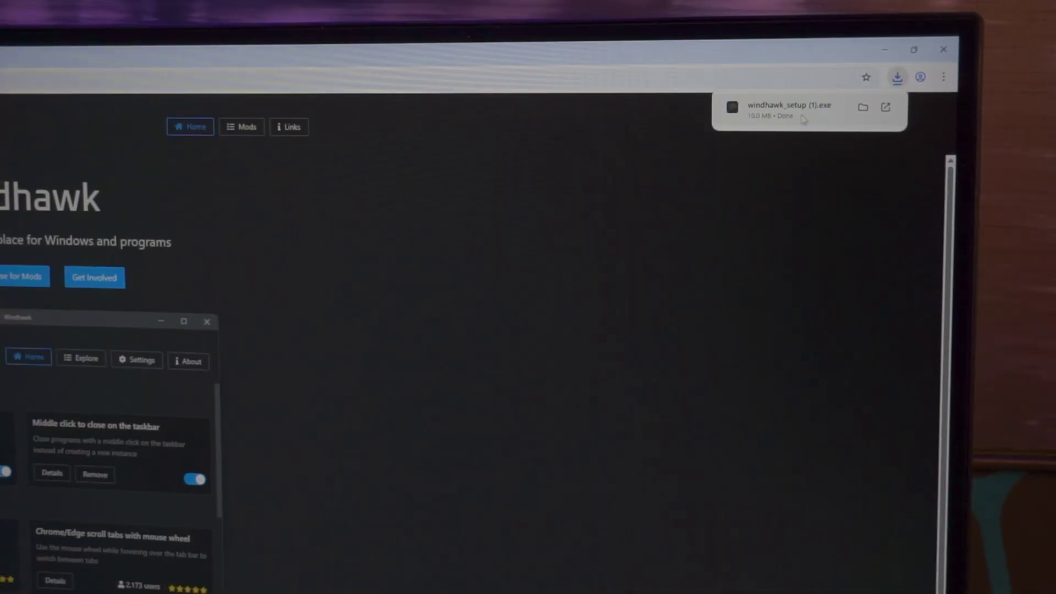
pyautogui.click(803, 118)
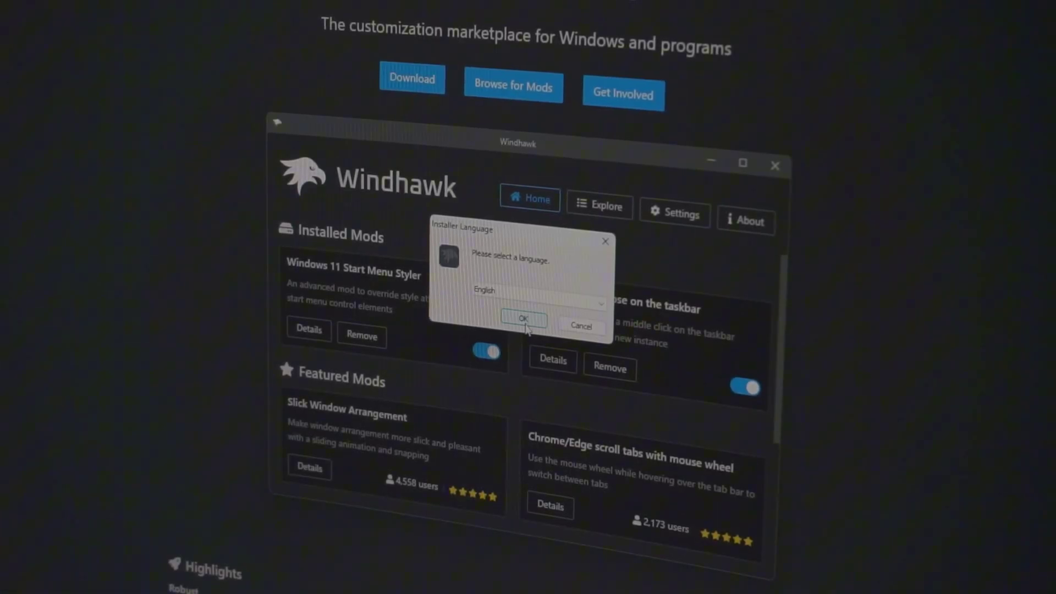
pyautogui.click(524, 322)
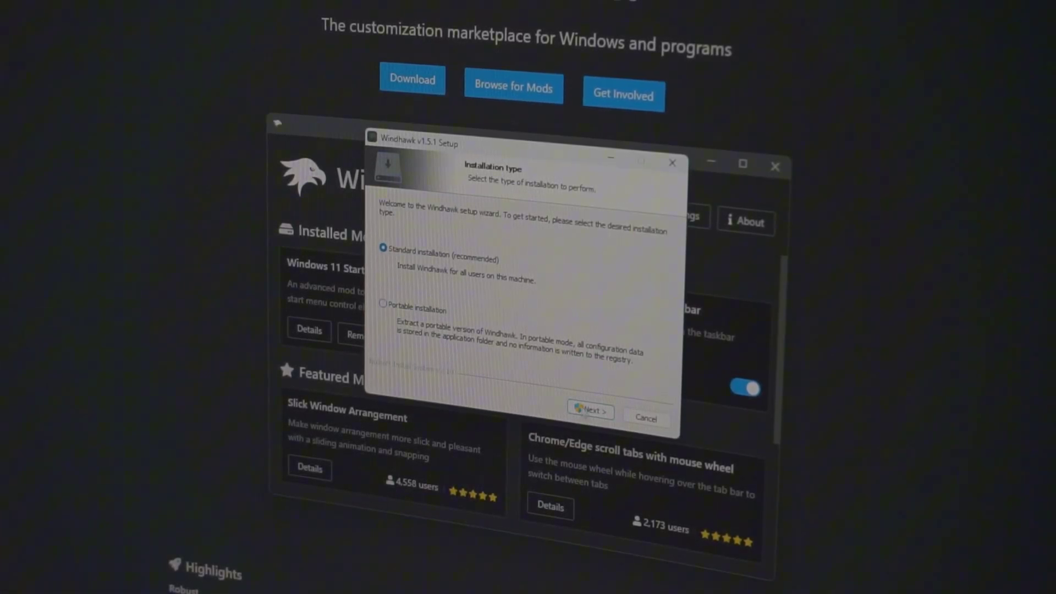
pyautogui.click(584, 413)
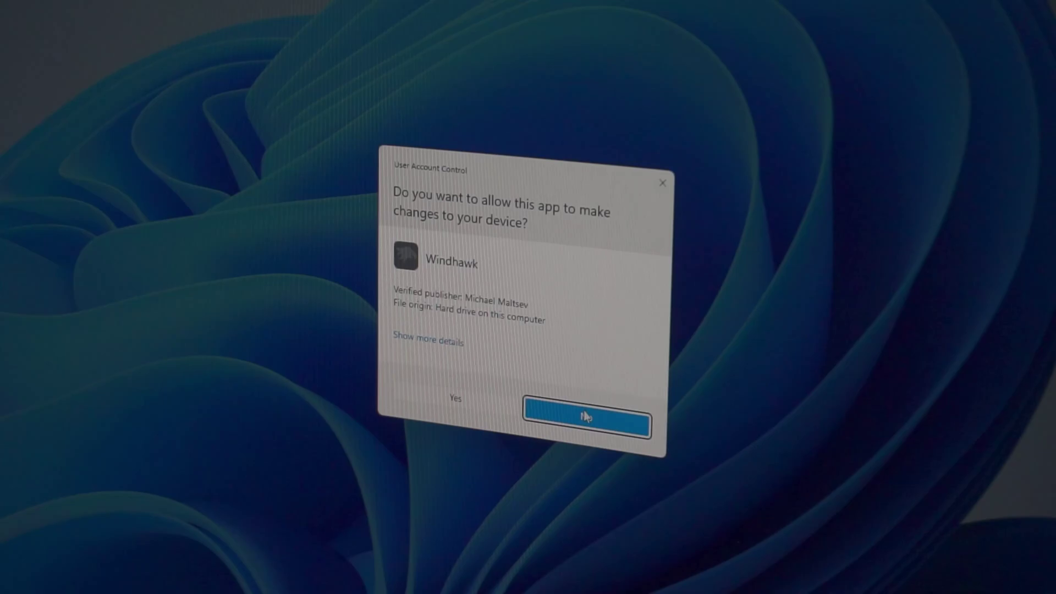
pyautogui.click(497, 419)
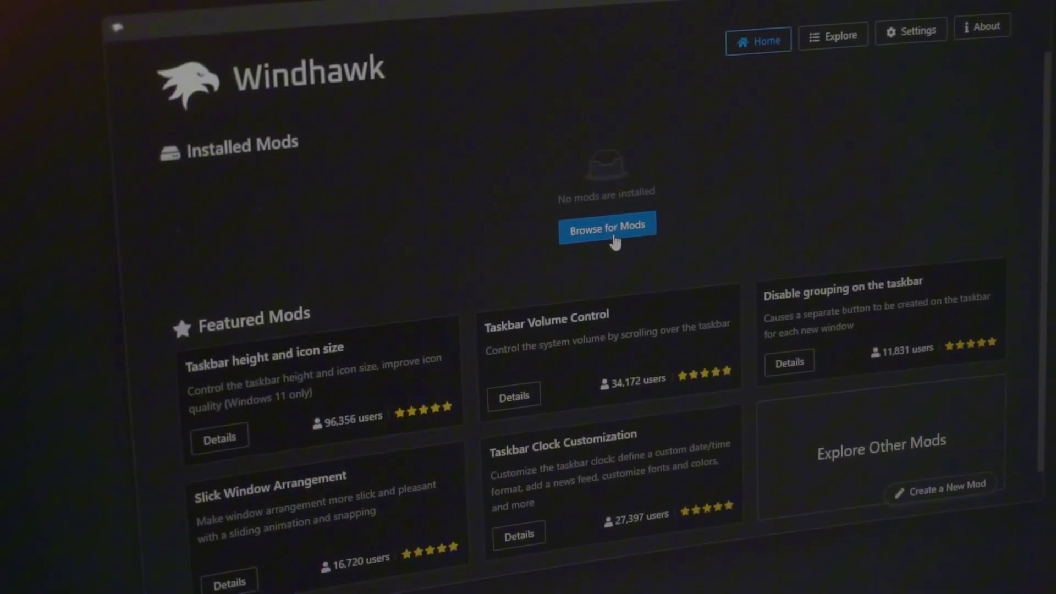
# Install the Windows 11 Taskbar Styler mod from Windhawk's catalogue, accepting the risk warning
pyautogui.click(609, 230)
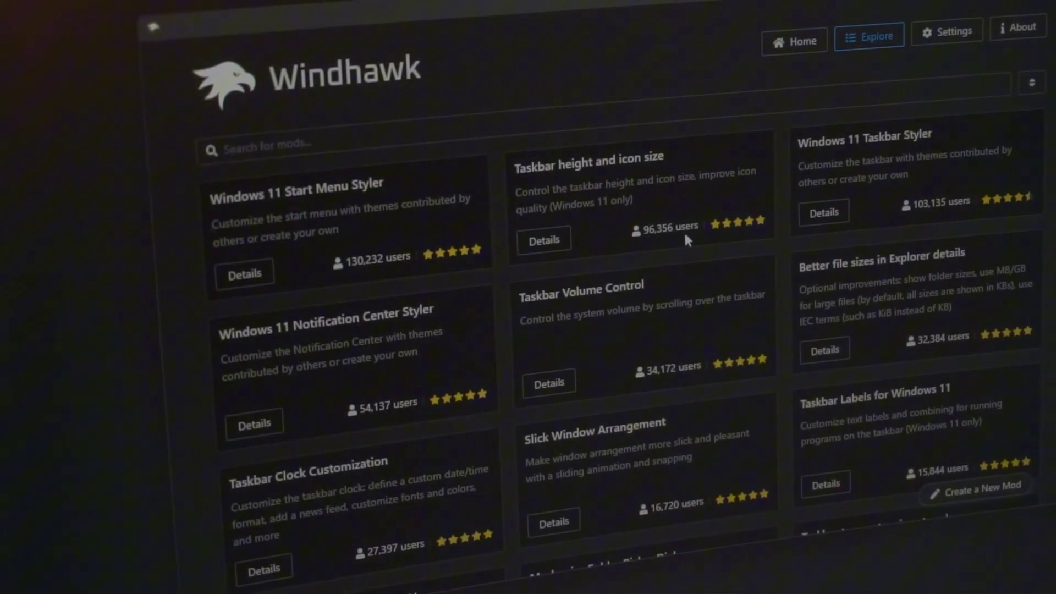
pyautogui.click(604, 211)
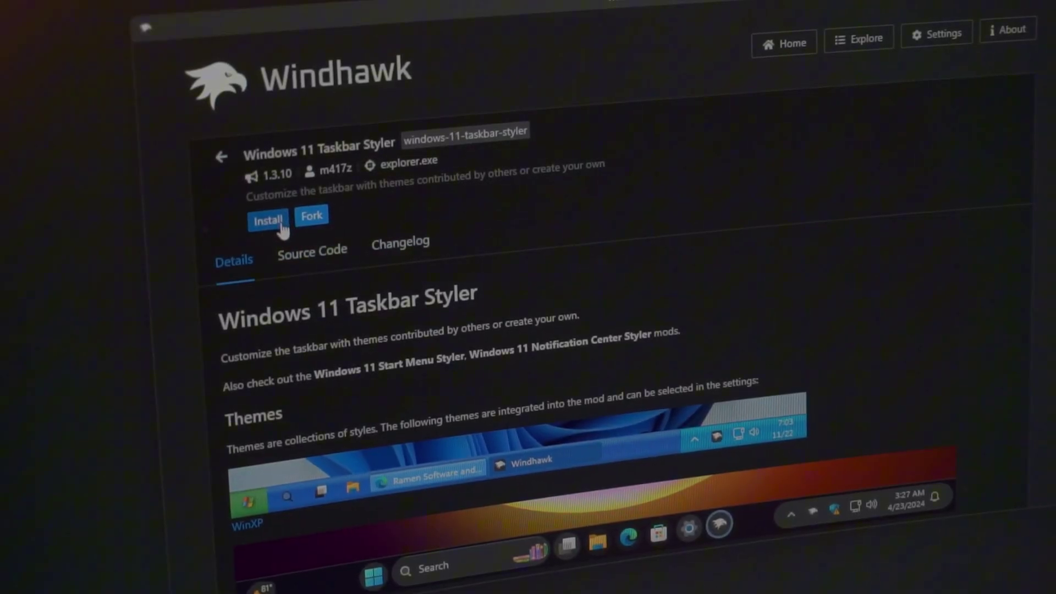
pyautogui.click(281, 220)
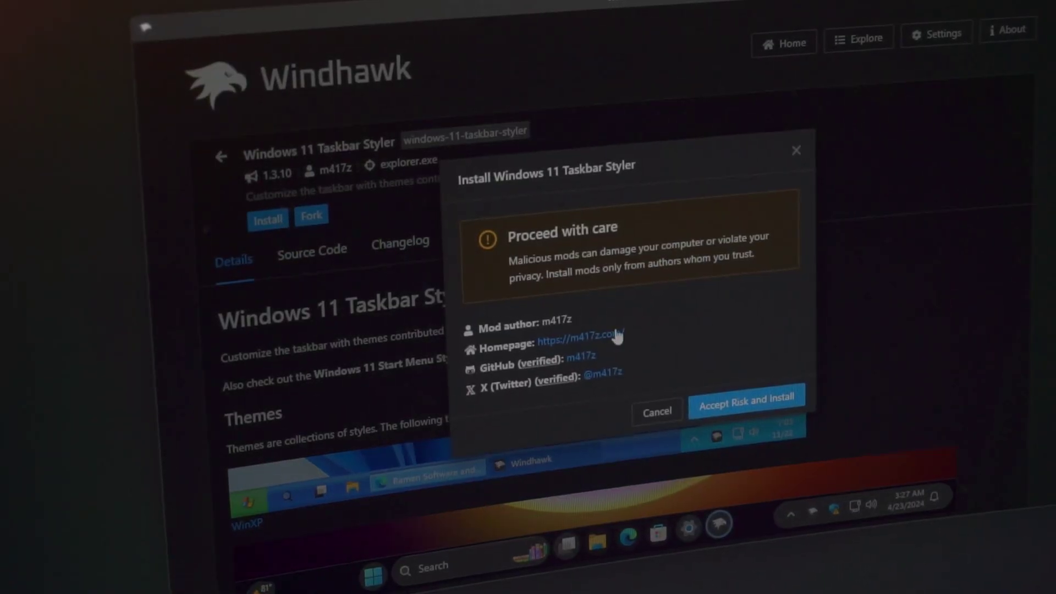
pyautogui.click(740, 407)
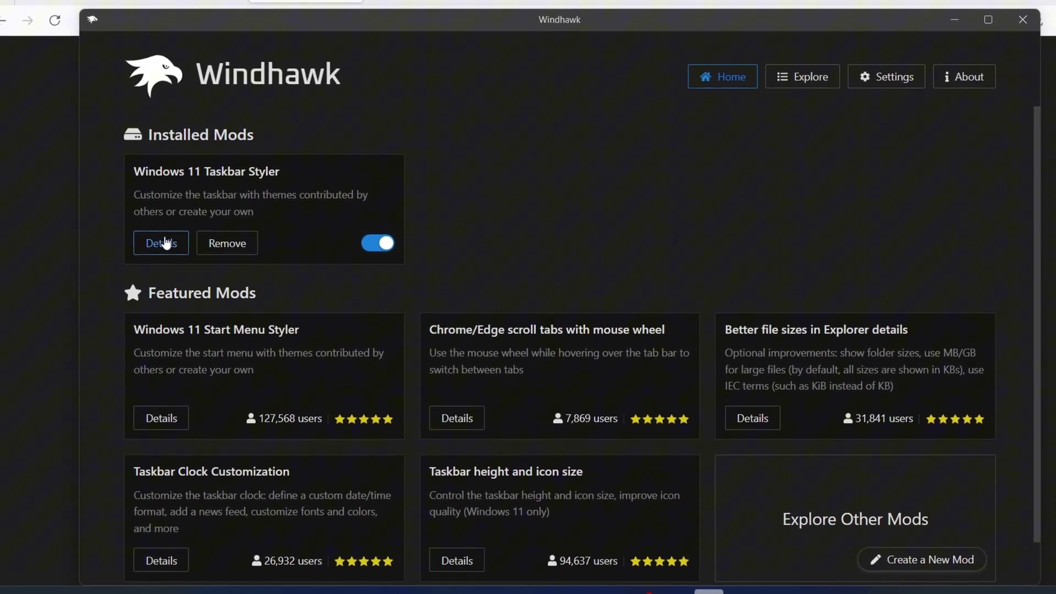
# Show the Taskbar Styler settings' Theme dropdown with its available taskbar themes
pyautogui.click(164, 242)
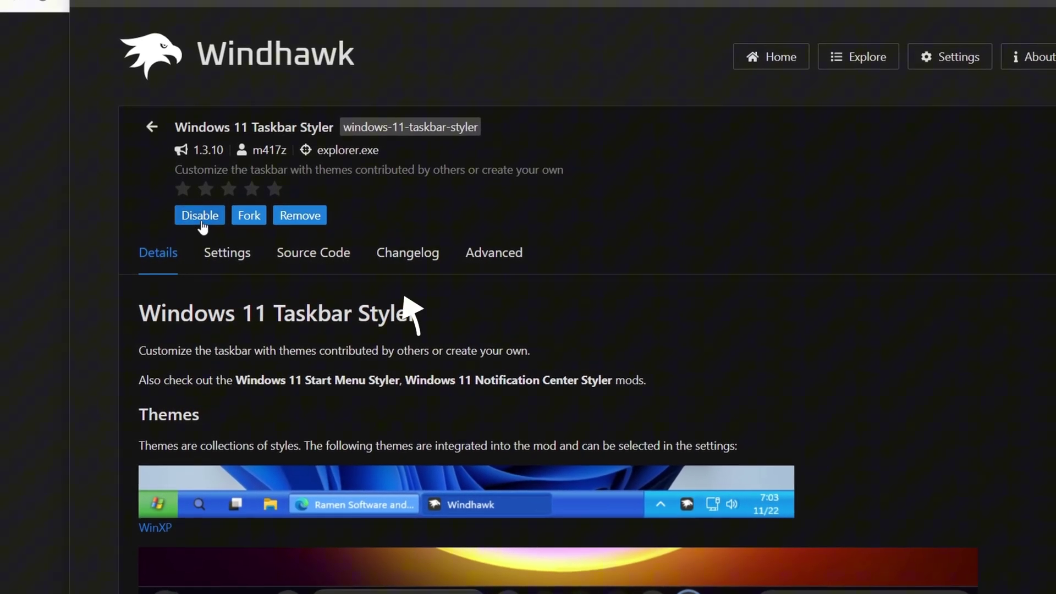
pyautogui.click(227, 257)
pyautogui.click(235, 413)
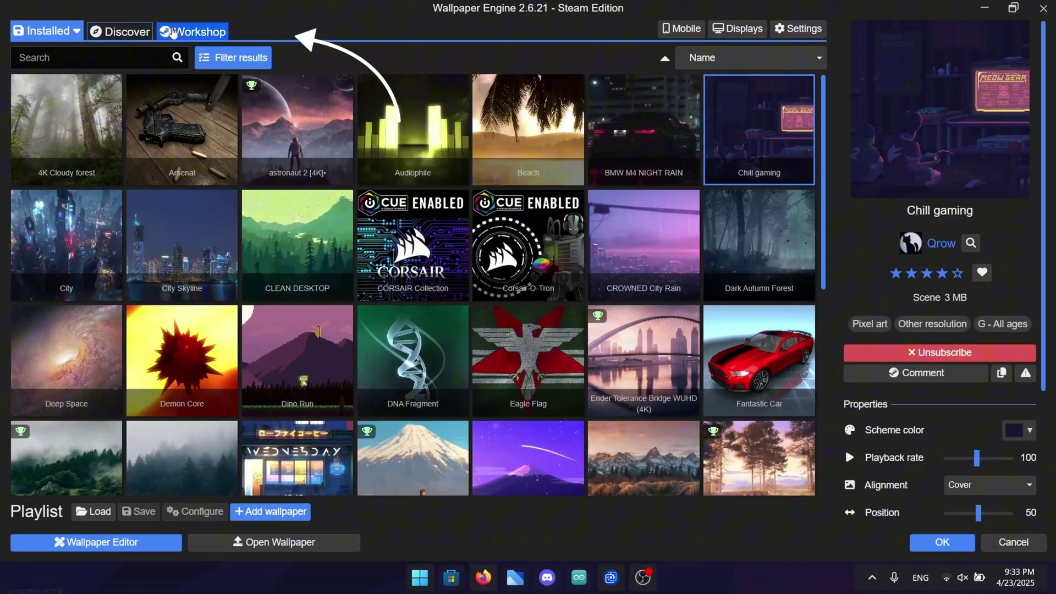
# Search the Wallpaper Engine Workshop for 'chill gam'
pyautogui.click(172, 32)
pyautogui.click(128, 58)
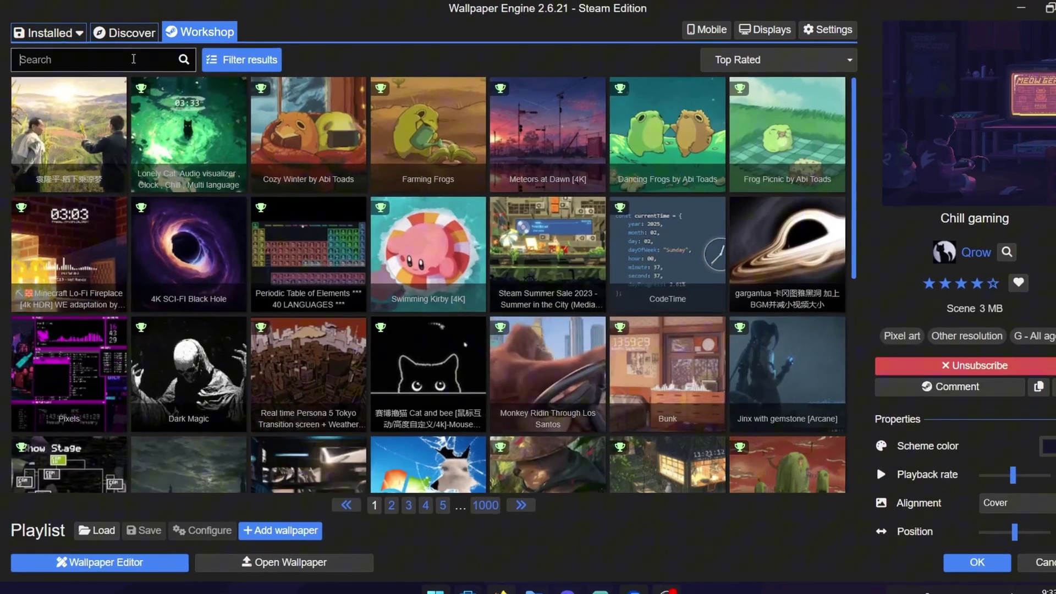
pyautogui.write('chill gam')
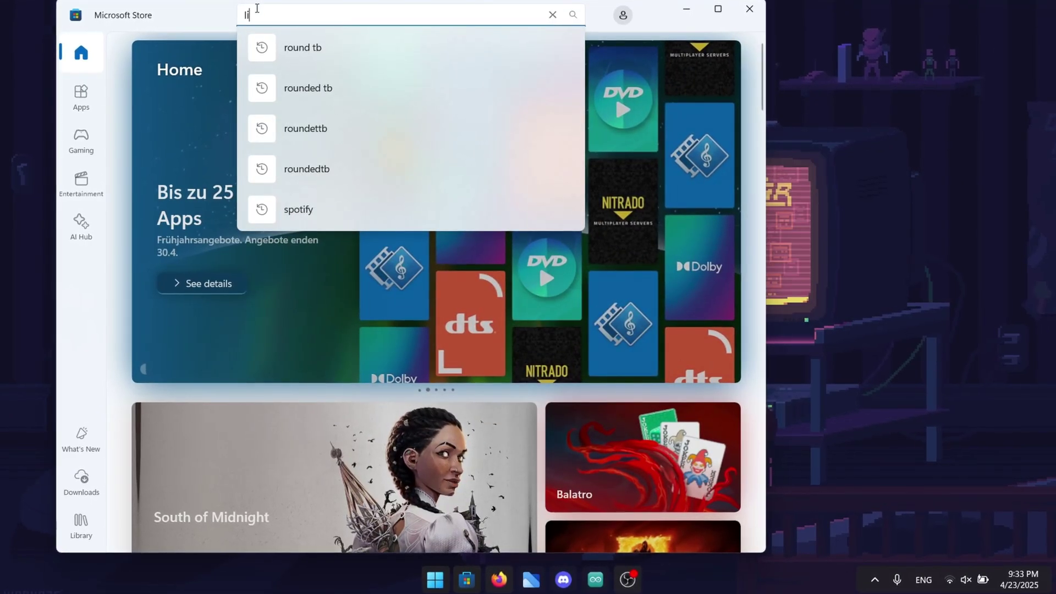
# Search 'live', install and launch Lively Wallpaper, and apply the Living Room wallpaper
pyautogui.write('e')
pyautogui.click(290, 159)
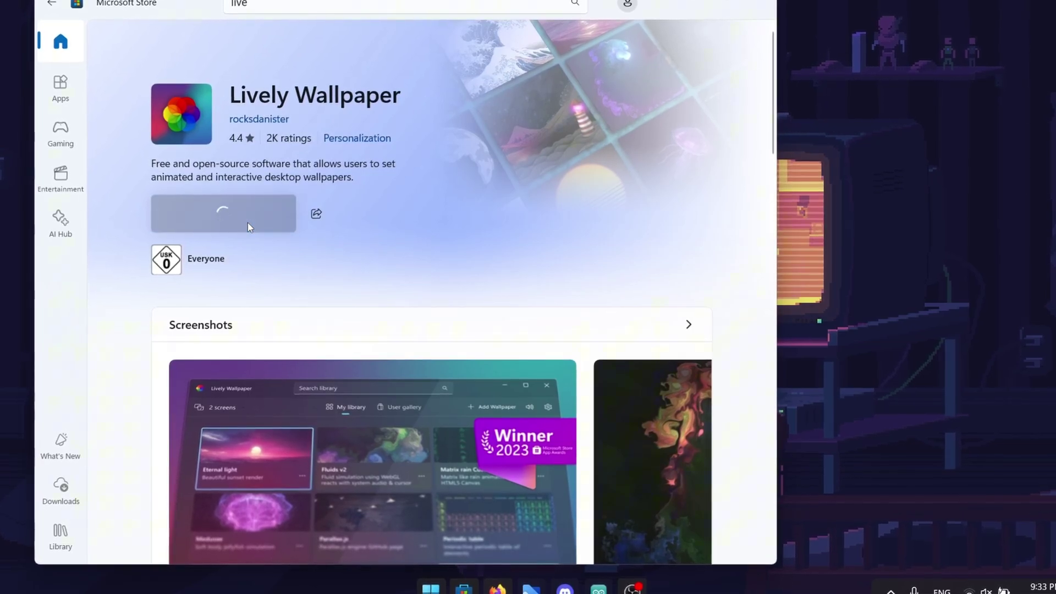
pyautogui.click(246, 219)
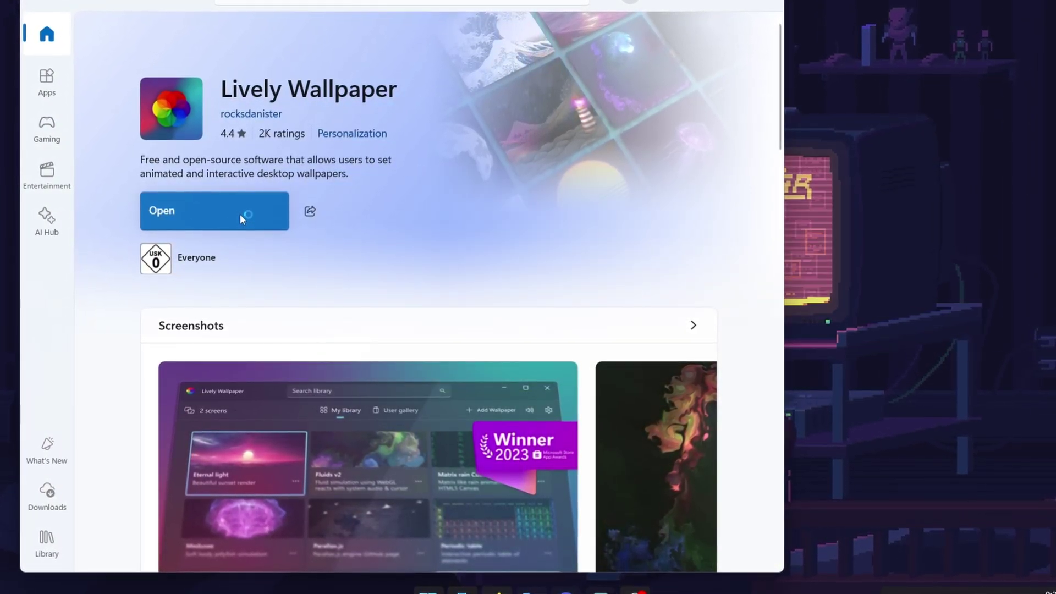
pyautogui.click(240, 213)
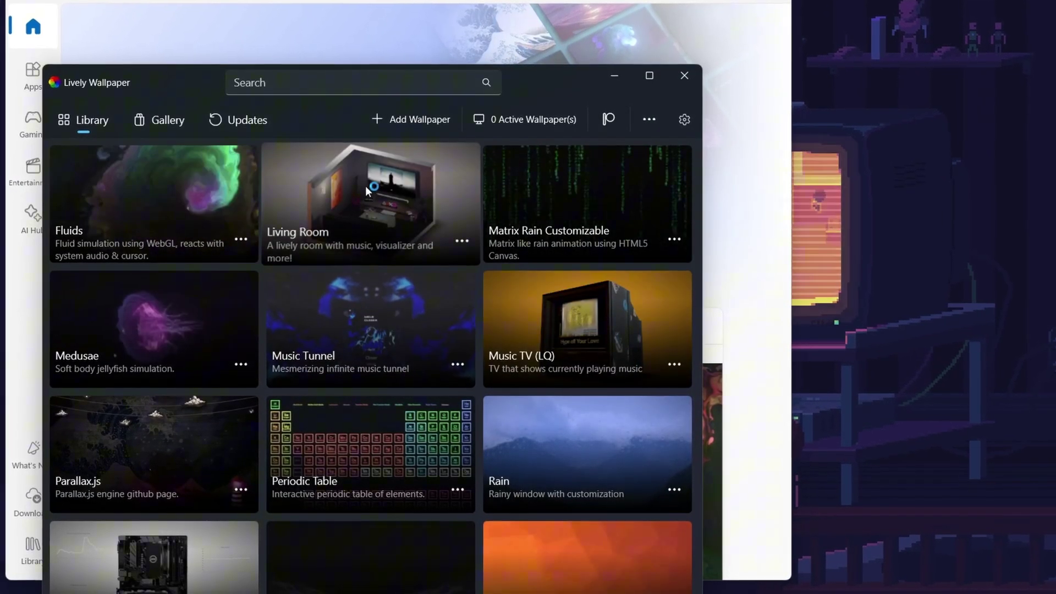
pyautogui.click(375, 196)
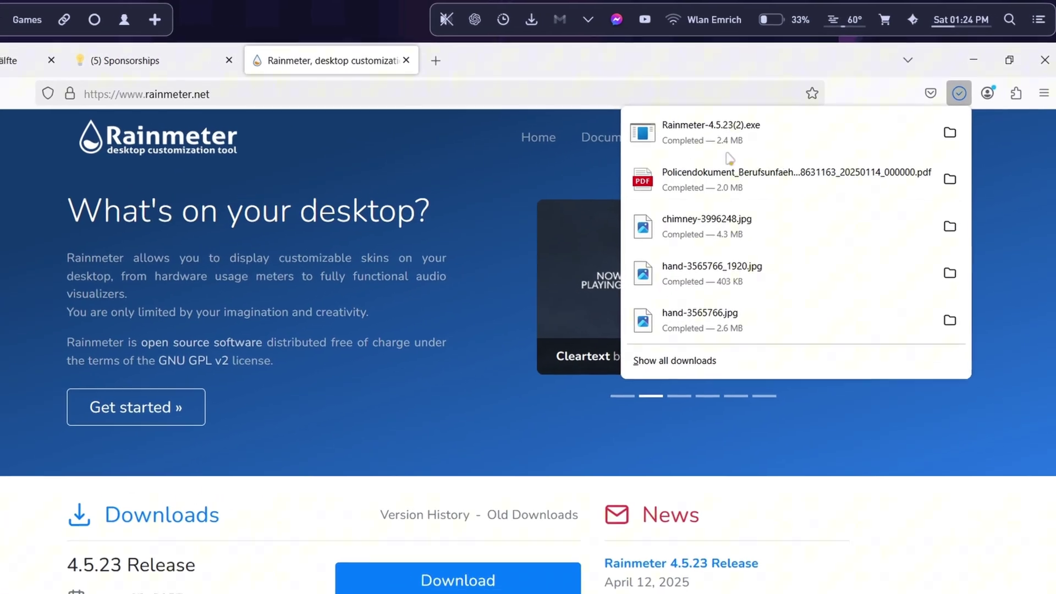
# Run the downloaded Rainmeter-4.5.23.exe installer from Firefox's downloads panel
pyautogui.click(732, 145)
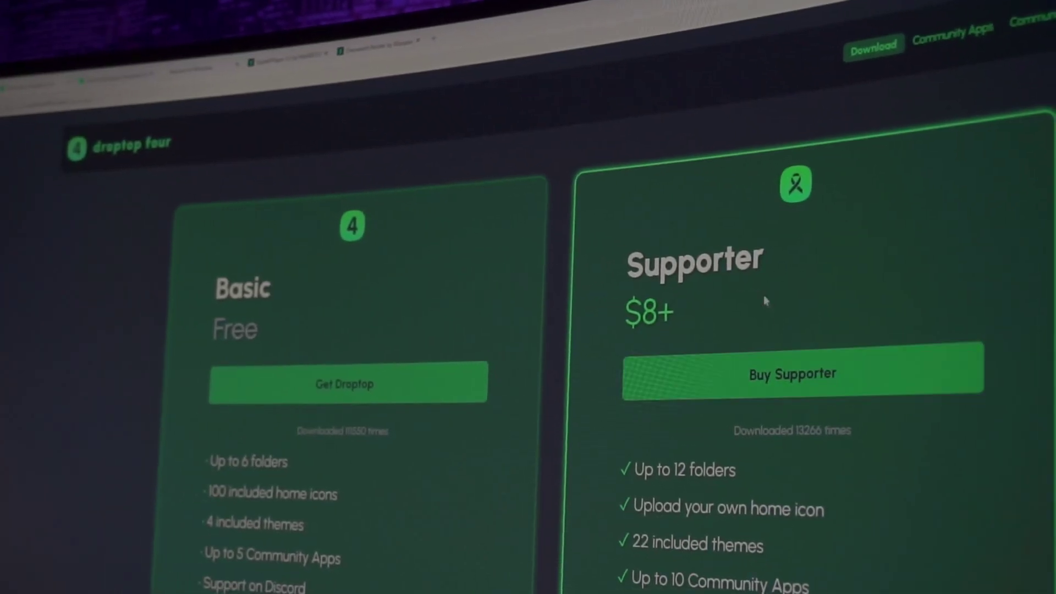
# Get Droptop Basic, confirm Rainmeter is already installed, and open Droptop_Basic_Version.rmskin
pyautogui.click(438, 386)
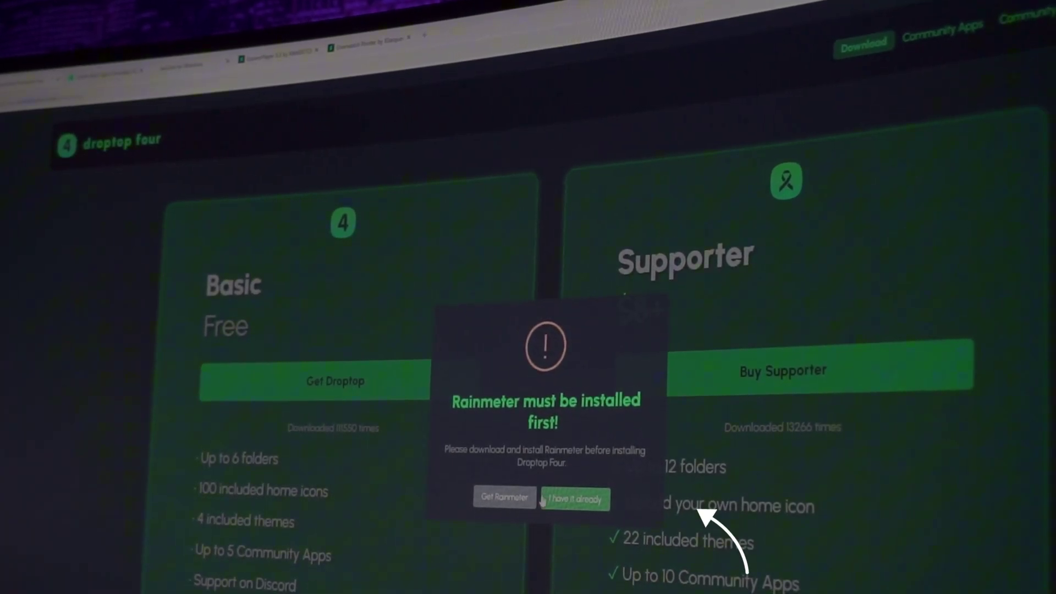
pyautogui.click(561, 499)
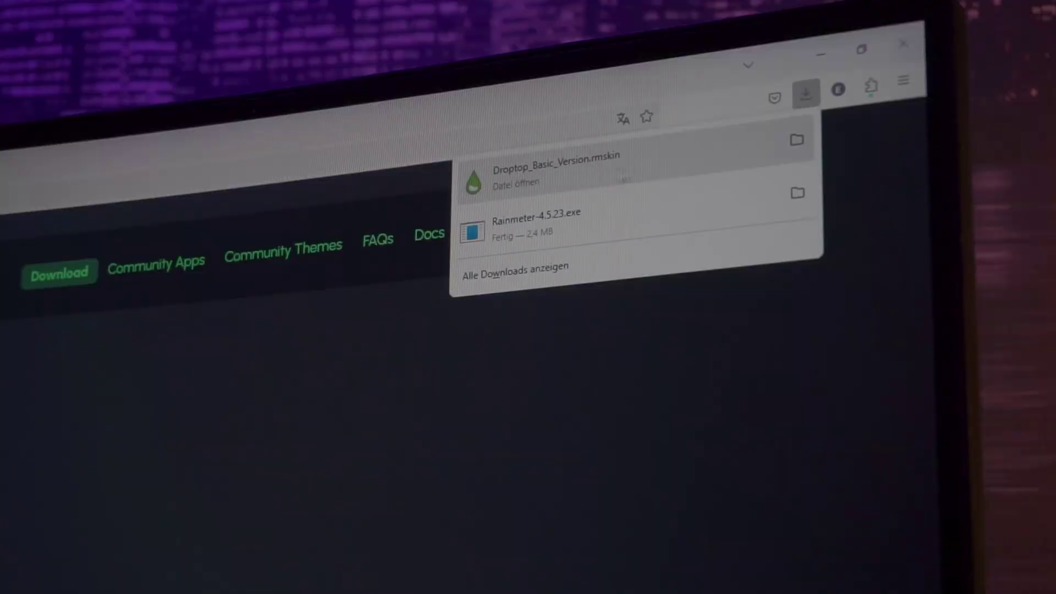
pyautogui.click(598, 179)
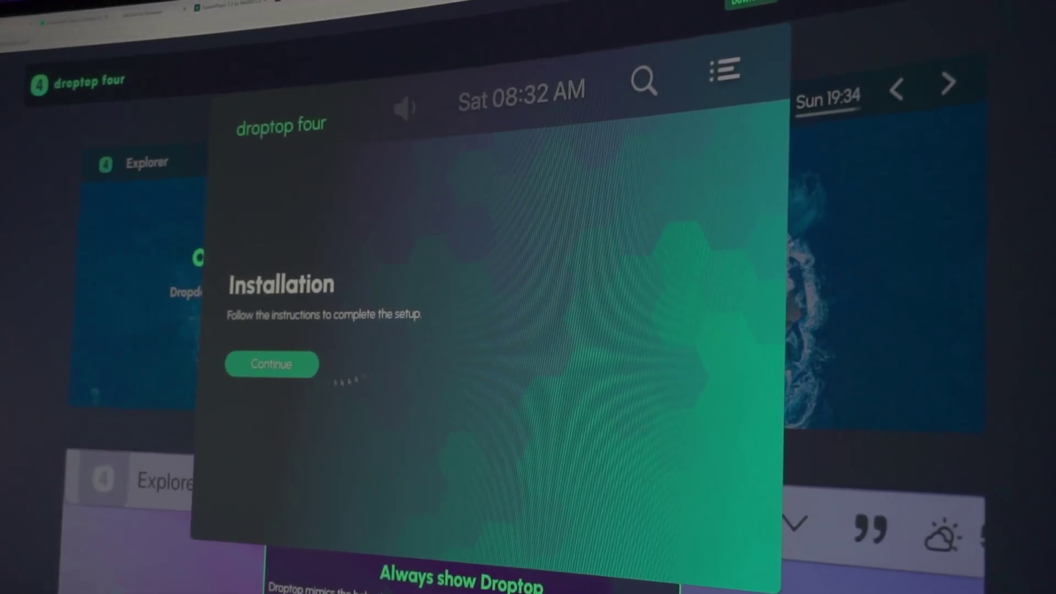
# Choose English (United States) and set Droptop to always show on screen
pyautogui.click(272, 365)
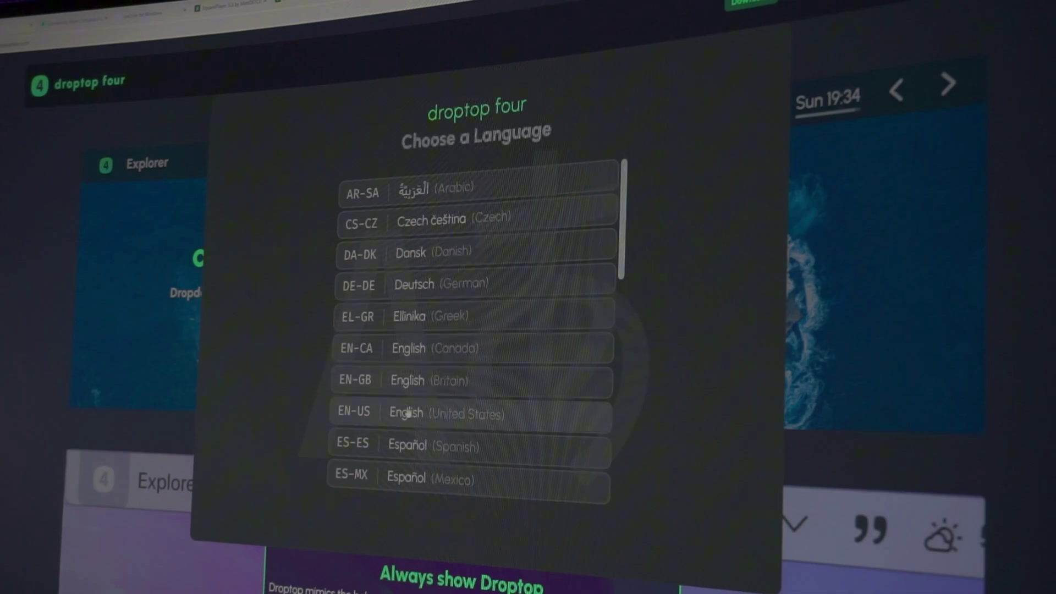
pyautogui.click(455, 531)
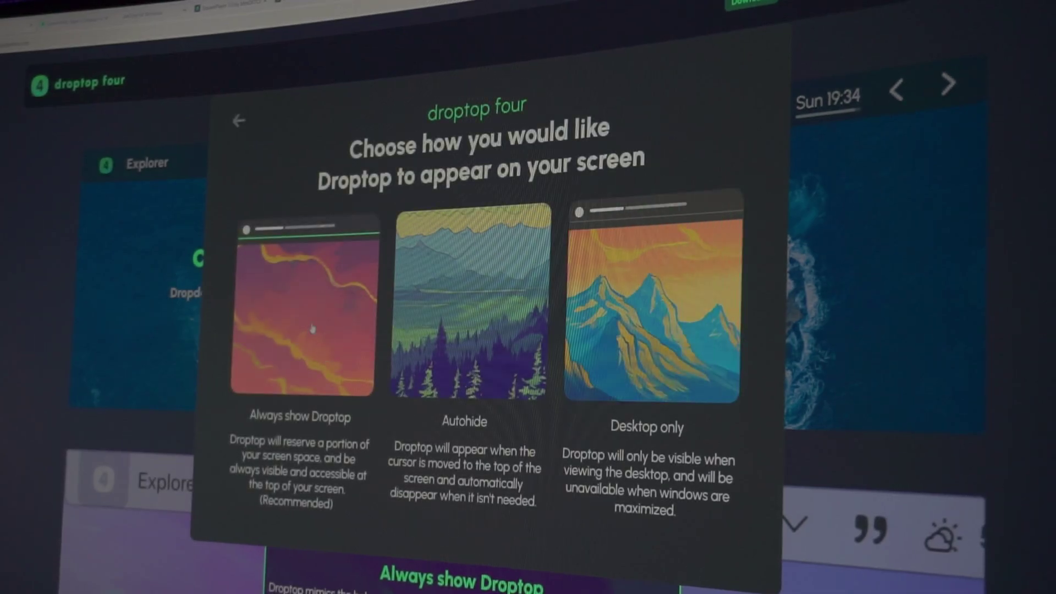
pyautogui.click(312, 328)
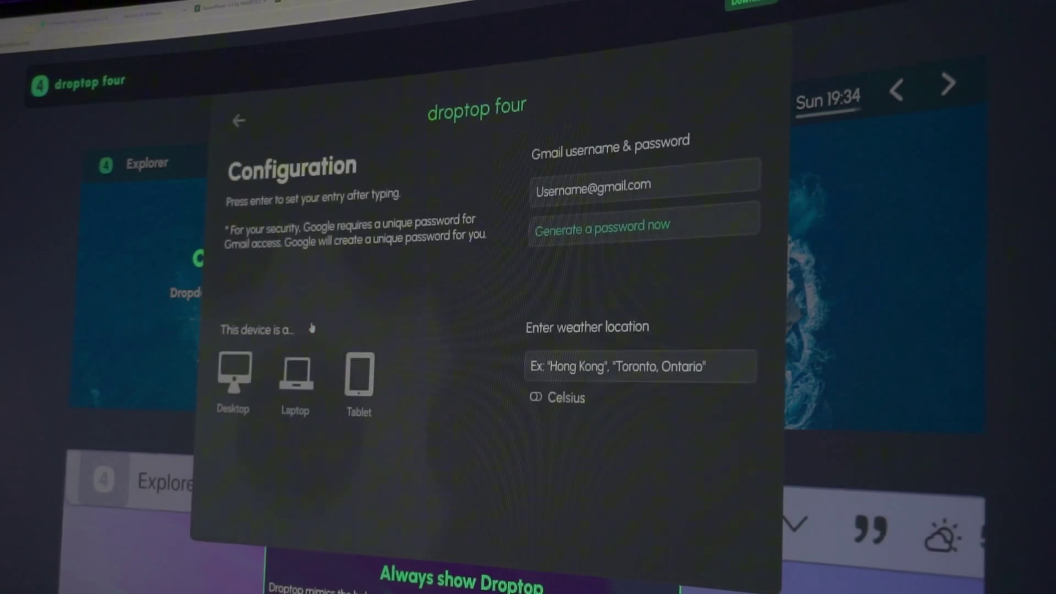
pyautogui.click(661, 550)
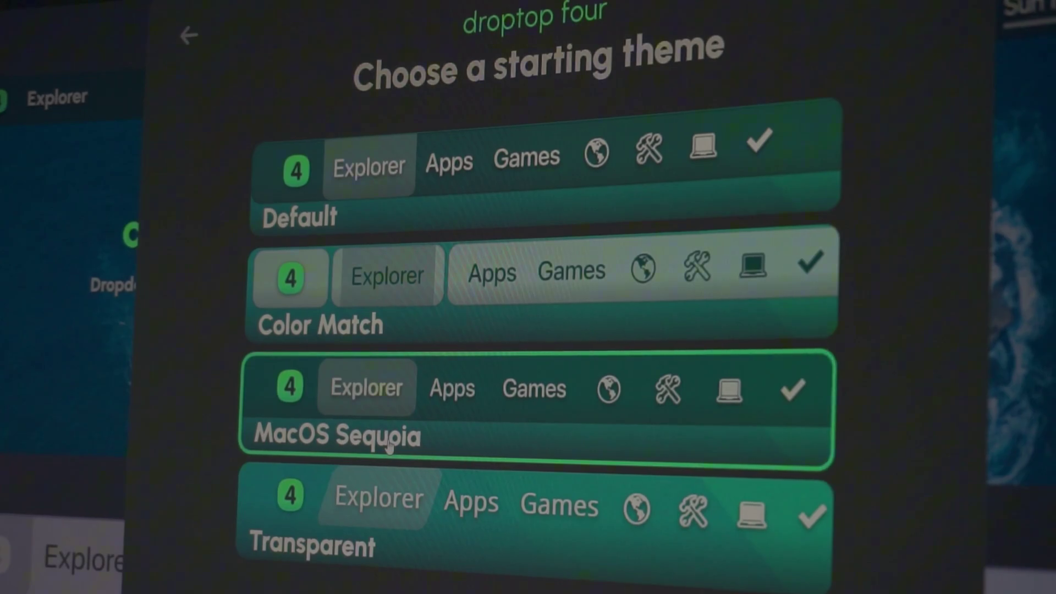
# Pick the MacOS Sequoia starting theme, decline the upgrade offer, and finish setup
pyautogui.click(389, 446)
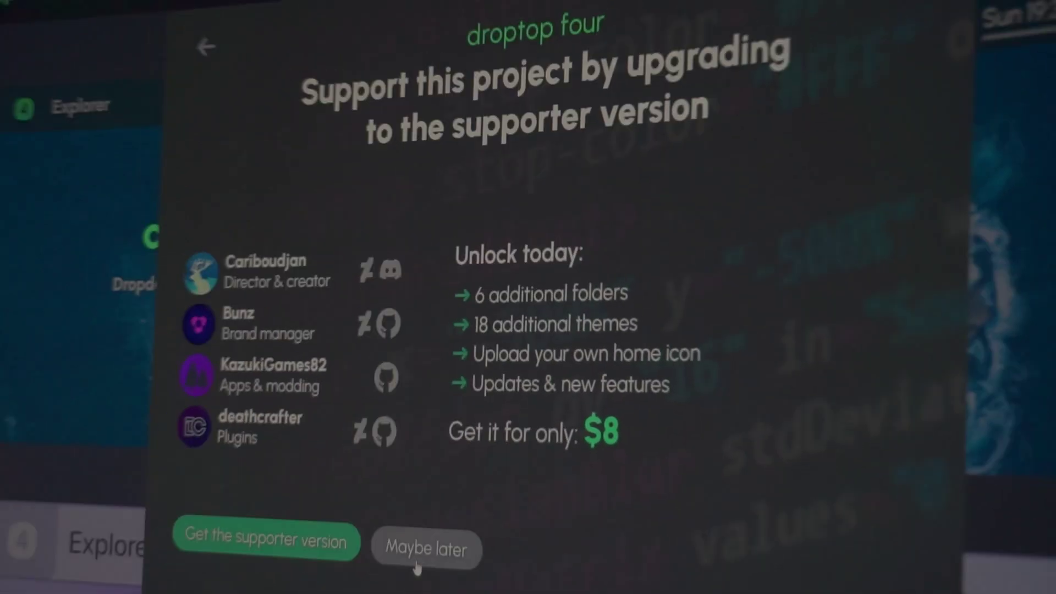
pyautogui.click(415, 562)
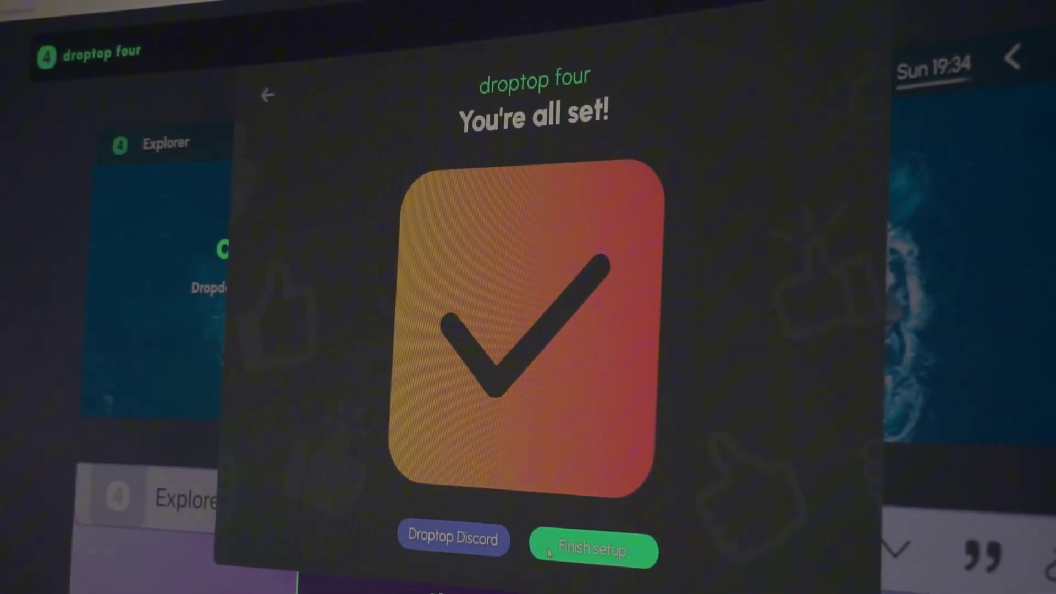
pyautogui.click(550, 552)
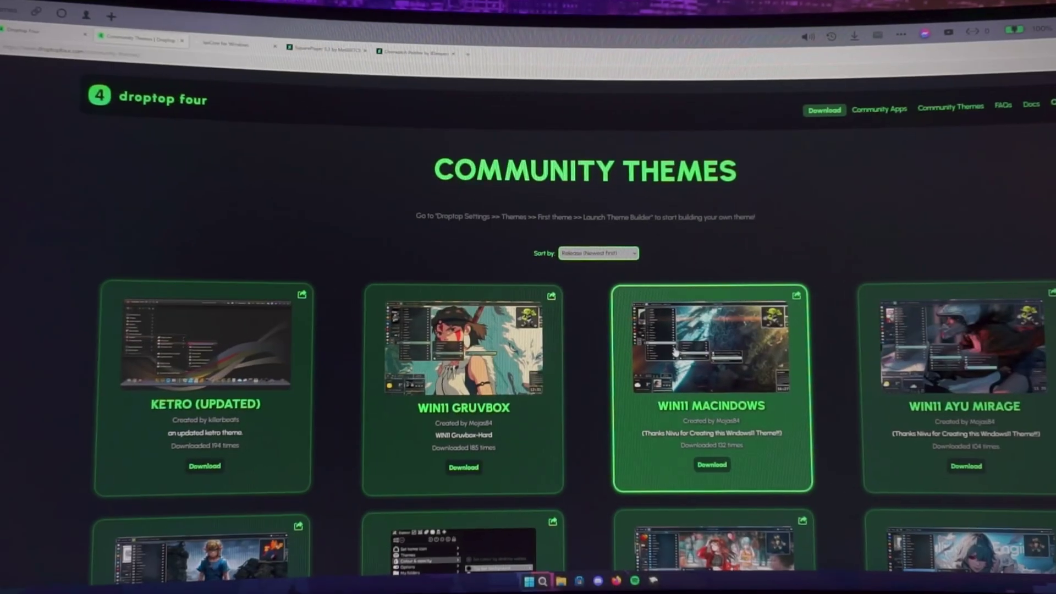
# Download the Catppuccin Macchiato theme from the Community Themes page
pyautogui.scroll(-5, 676, 353)
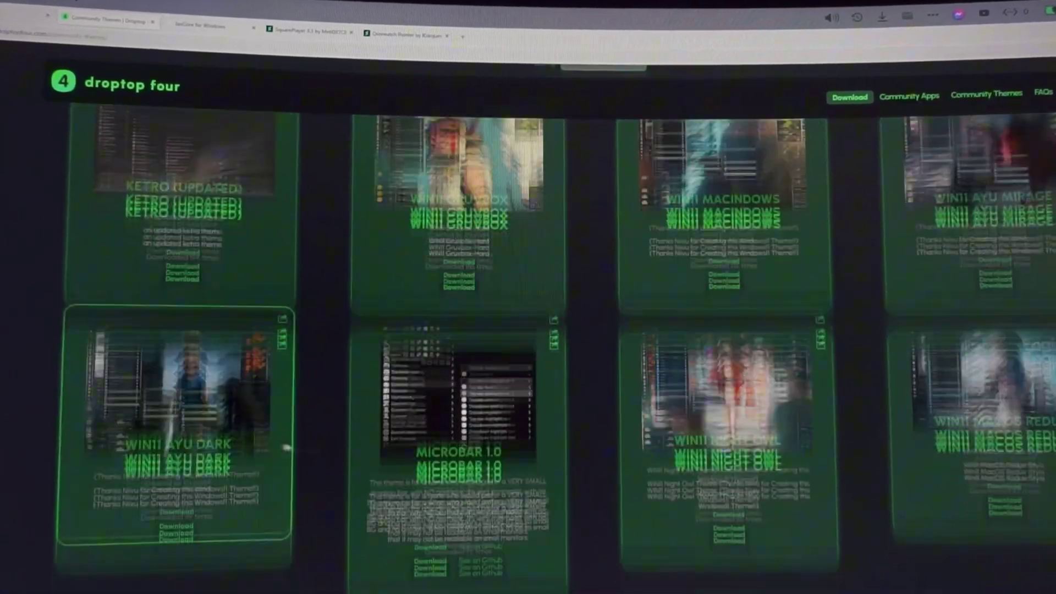
pyautogui.scroll(-5, 11, 457)
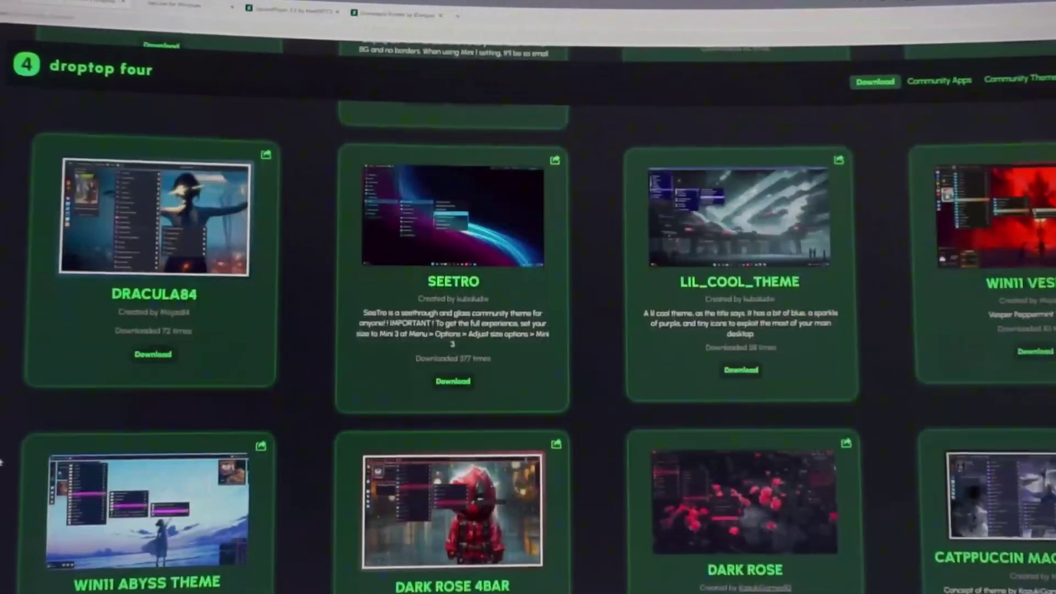
pyautogui.scroll(-5, 1, 463)
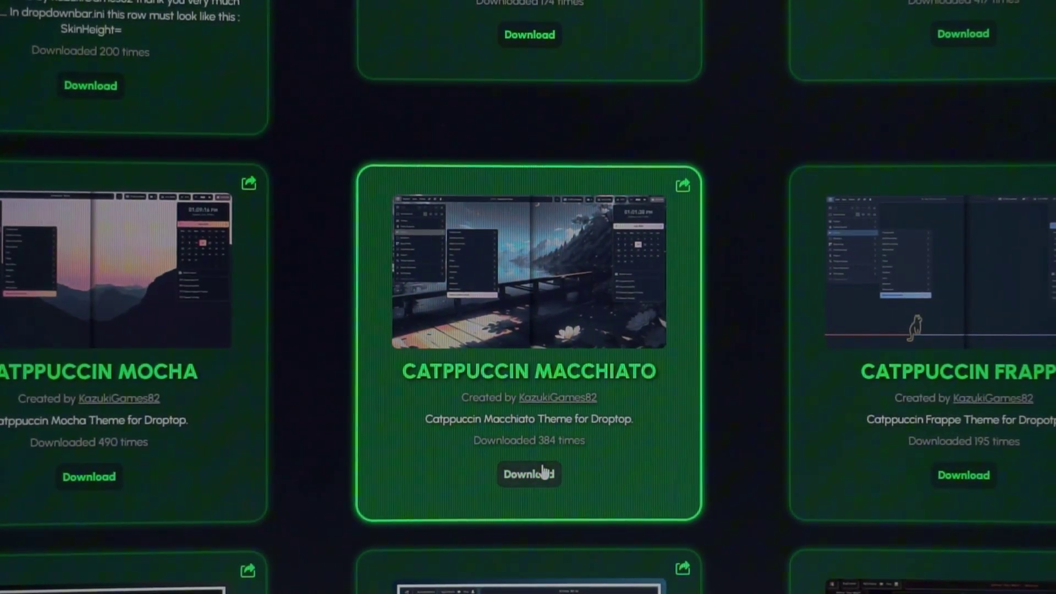
pyautogui.click(544, 472)
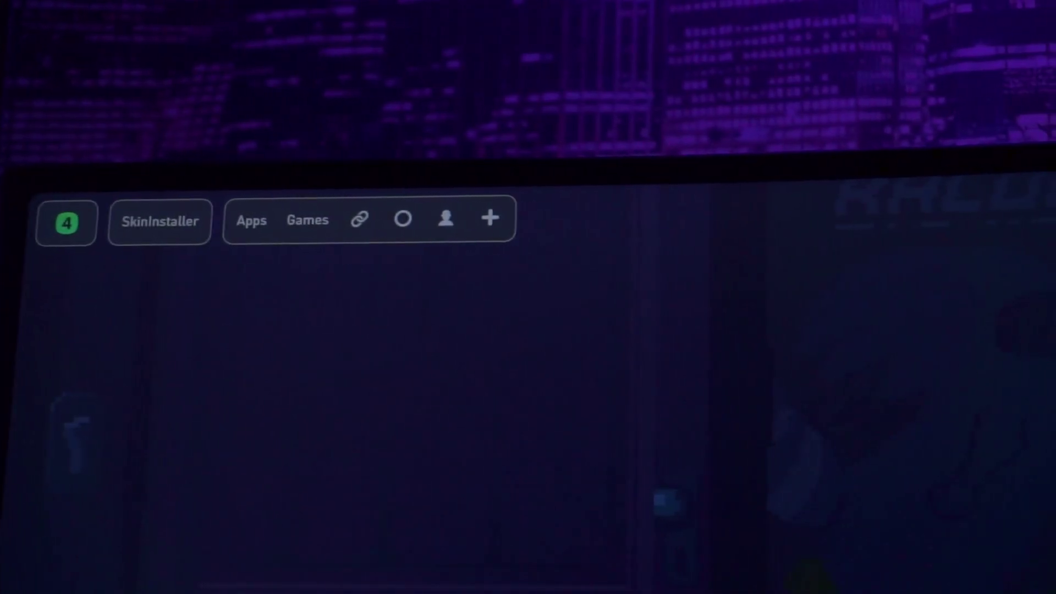
# Browse Droptop's Set home icon categories, then search the Droptop site for 'cha'
pyautogui.click(55, 224)
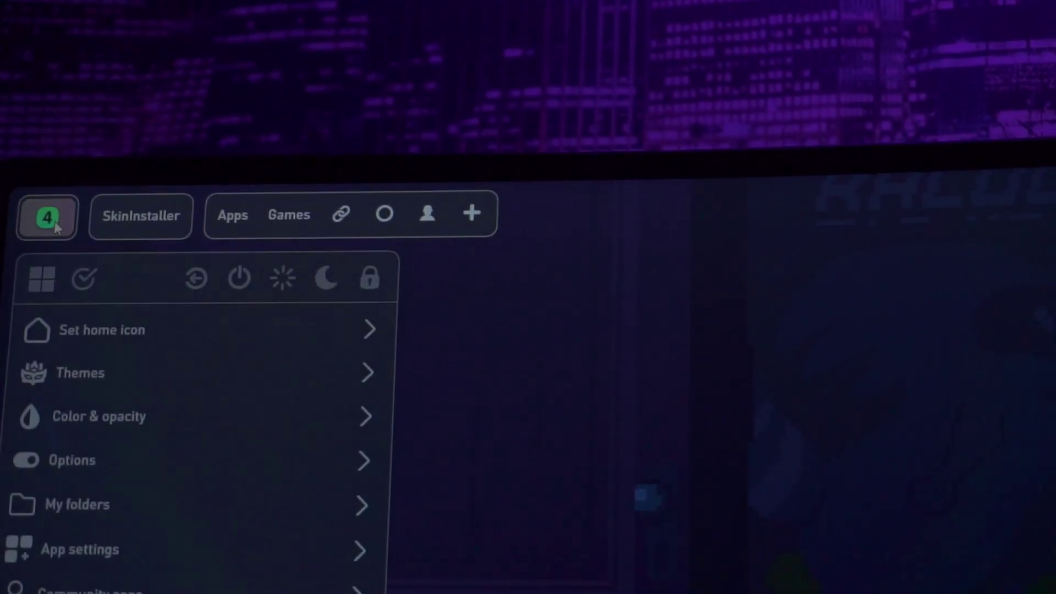
pyautogui.click(83, 334)
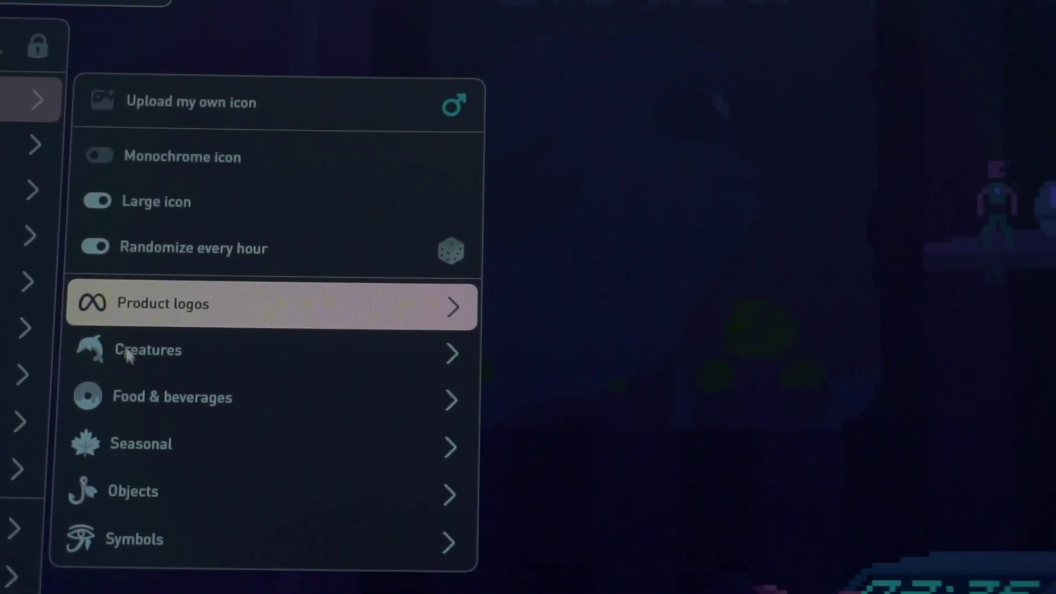
pyautogui.moveTo(137, 363)
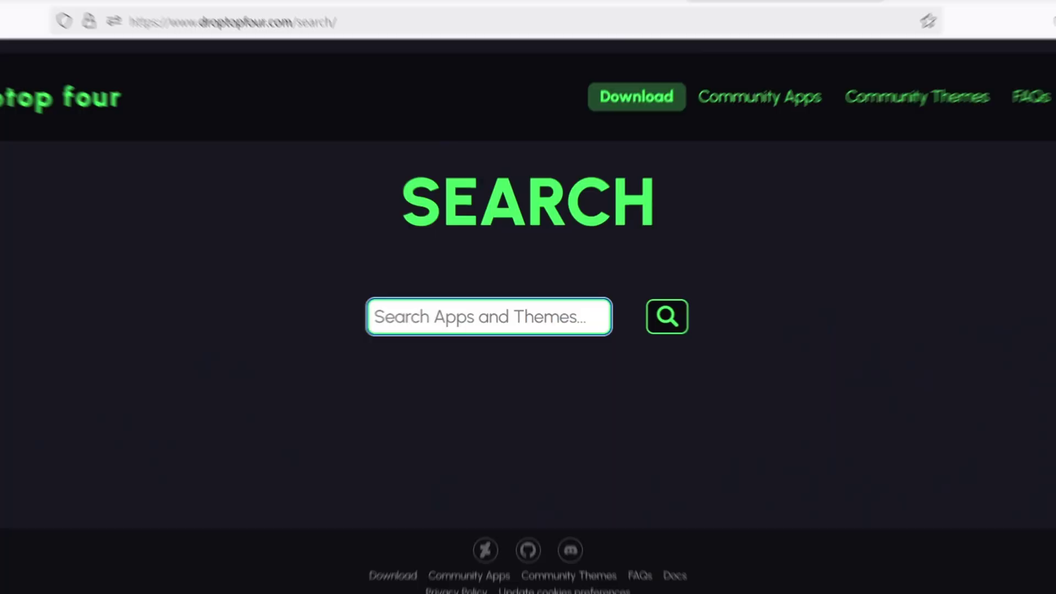
pyautogui.write('chatgpt')
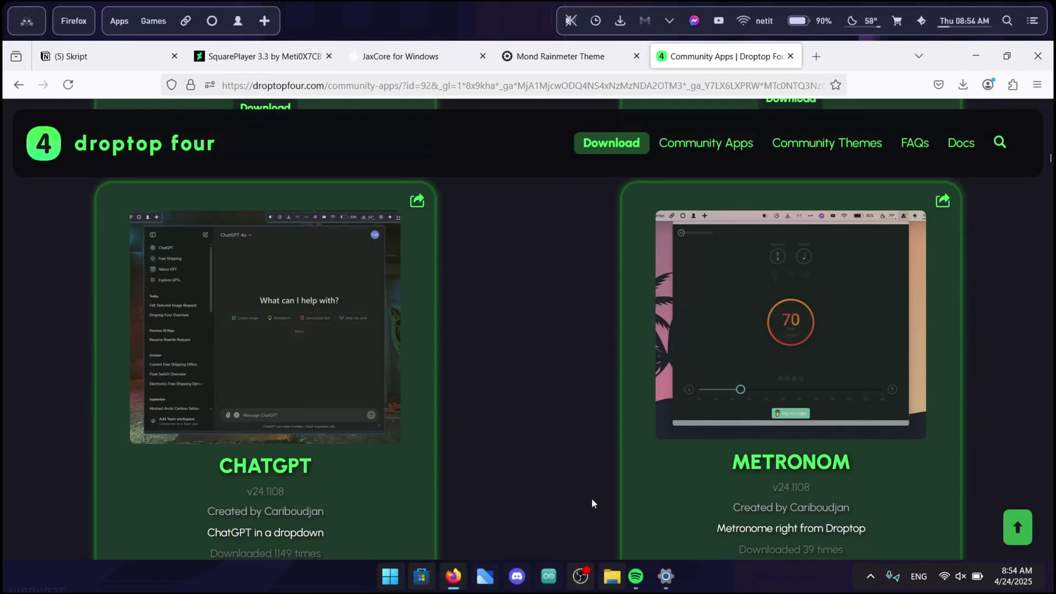
# Download and add the ChatGPT community app to the top bar, then open its Discord panel
pyautogui.scroll(-2, 592, 501)
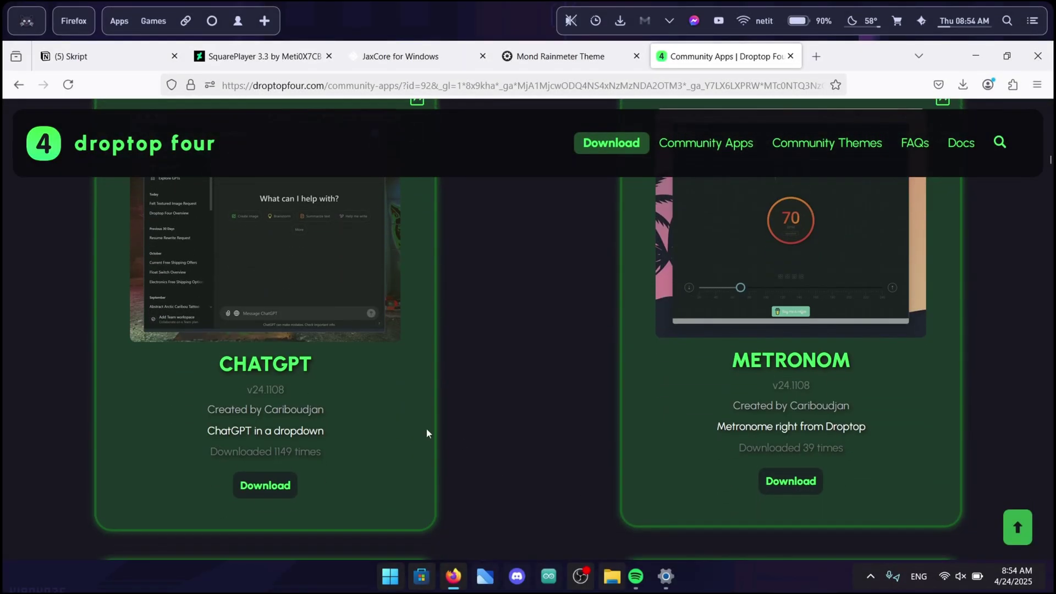
pyautogui.click(267, 486)
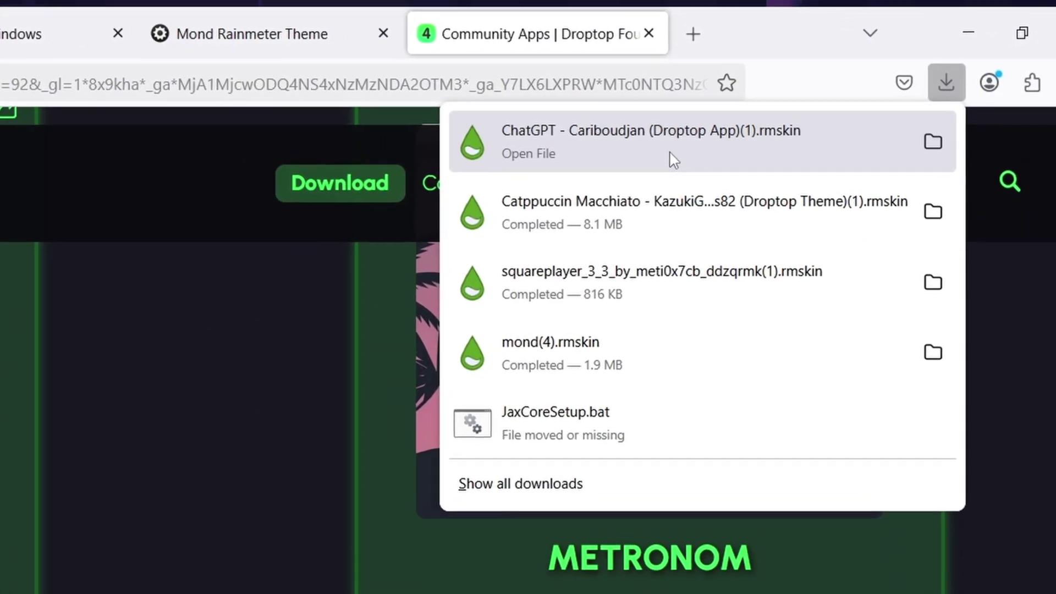
pyautogui.click(674, 161)
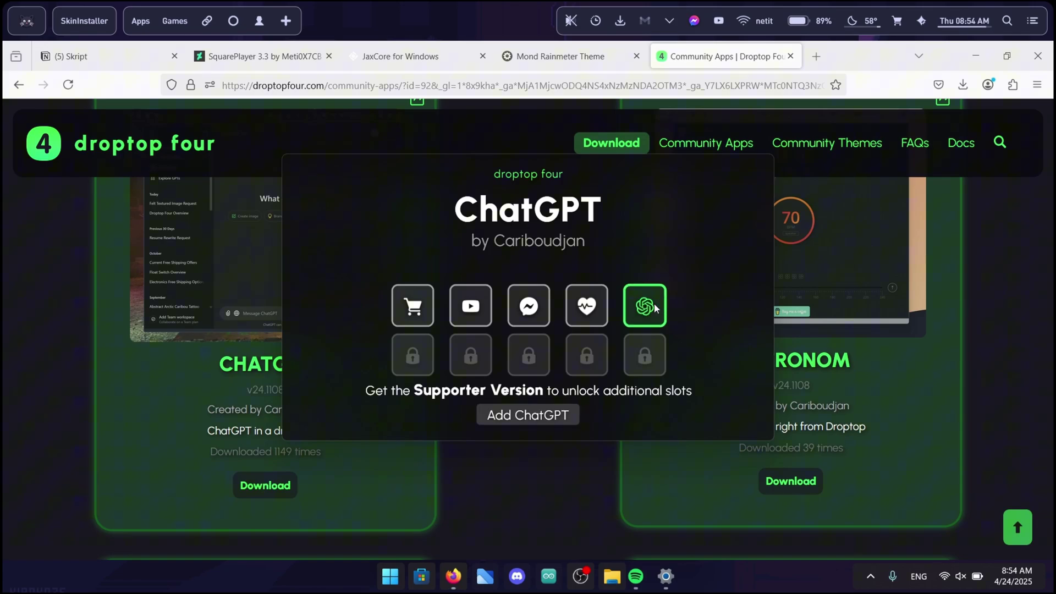
pyautogui.click(527, 416)
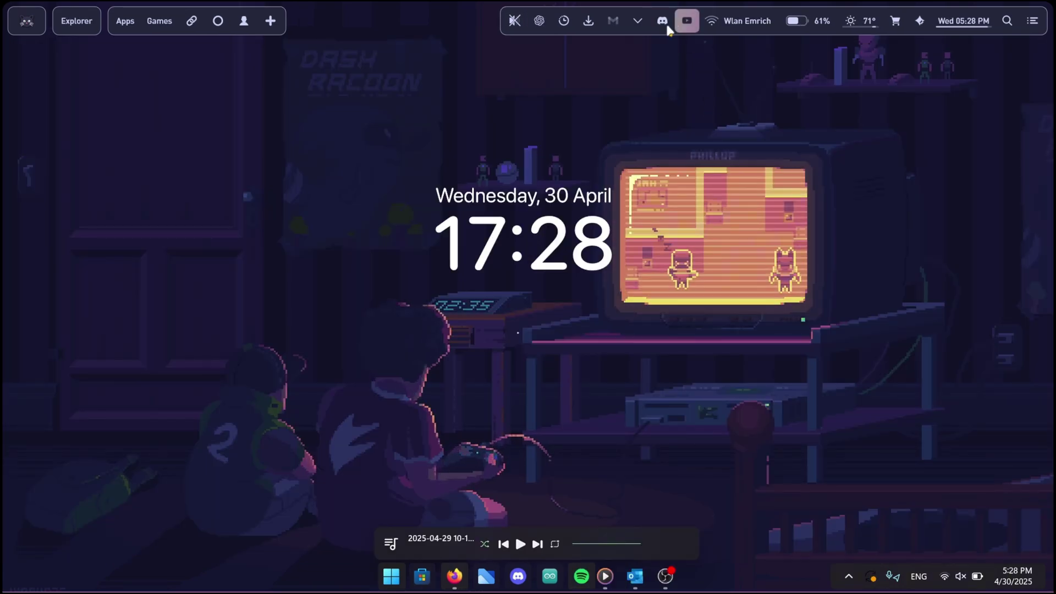
pyautogui.click(663, 22)
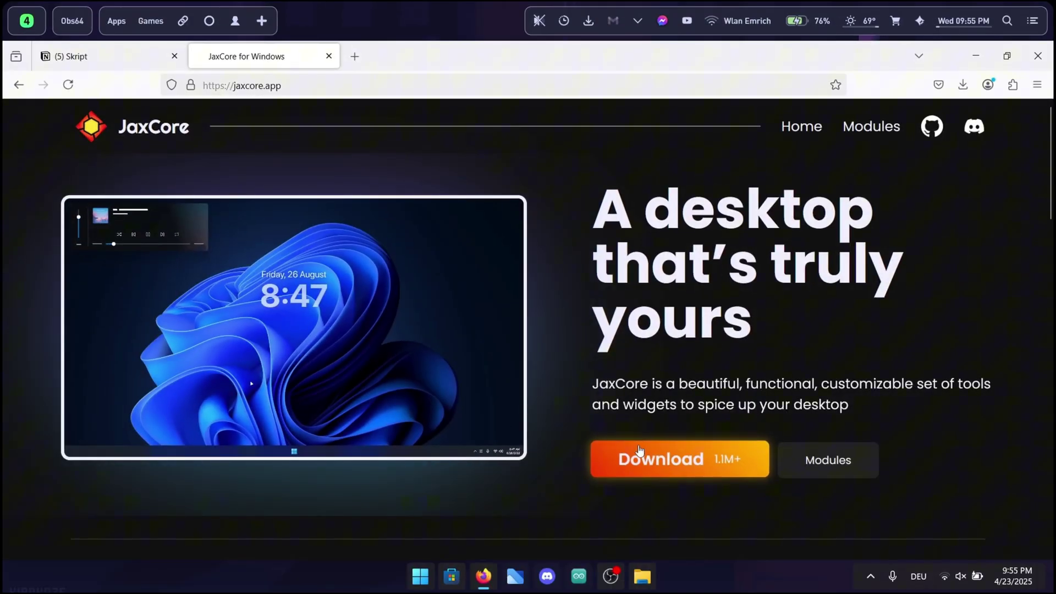
# Download JaxCoreSetup.bat, dismiss the development-ended notice, and run the script
pyautogui.click(666, 461)
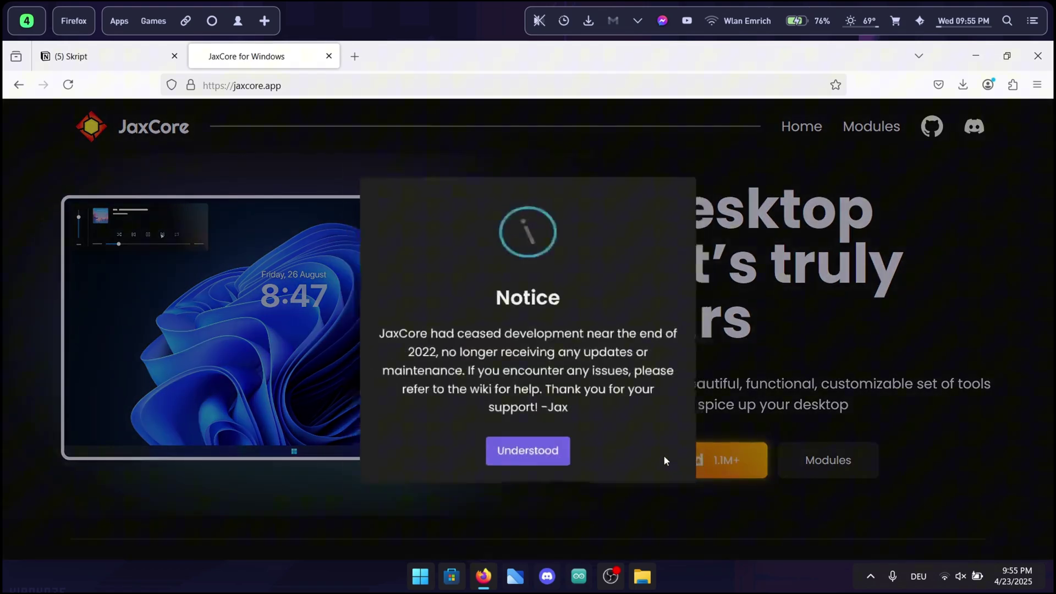
pyautogui.click(526, 449)
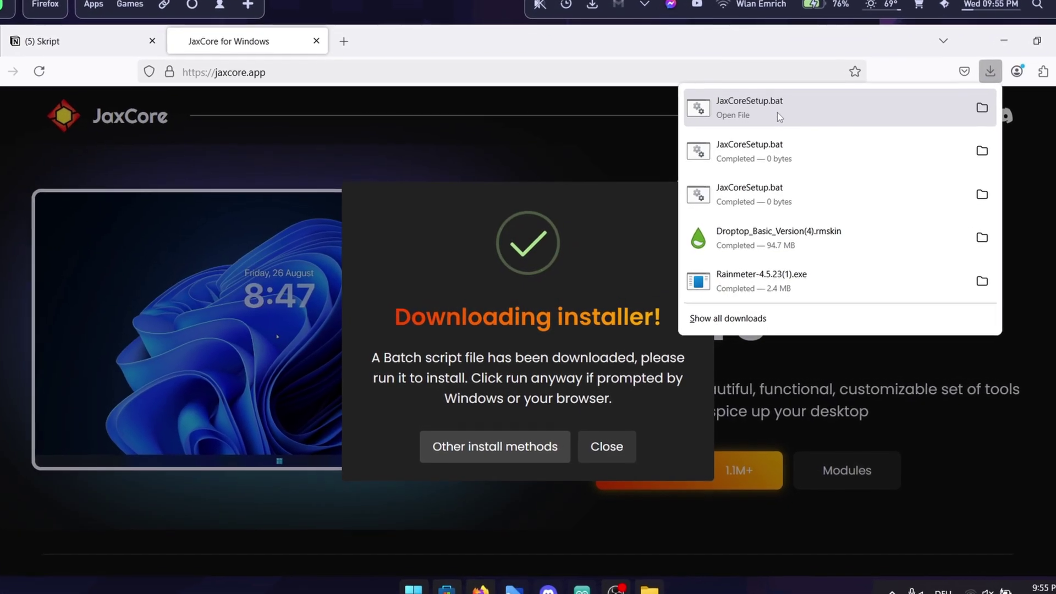
pyautogui.click(781, 119)
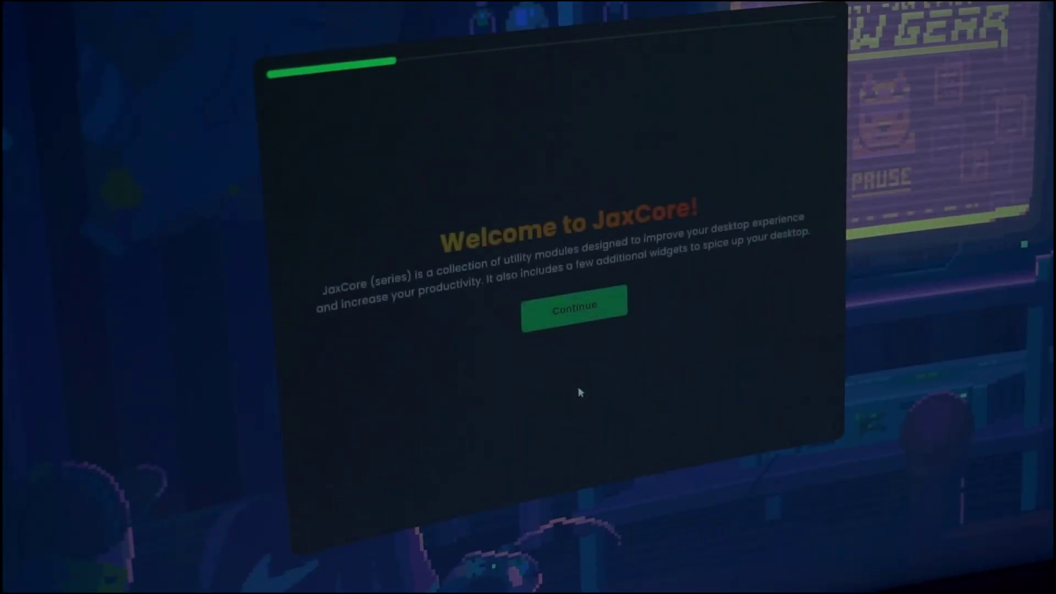
# Finish JaxCore's welcome pages with hardware acceleration toggled, then install the chosen starter modules
pyautogui.click(561, 330)
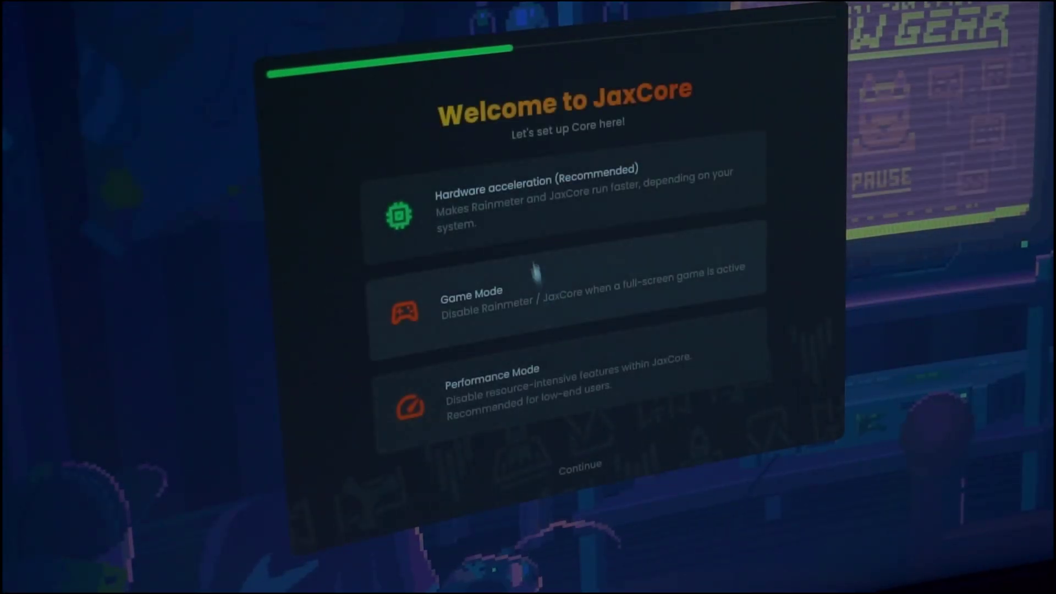
pyautogui.click(498, 246)
pyautogui.click(570, 478)
pyautogui.click(570, 479)
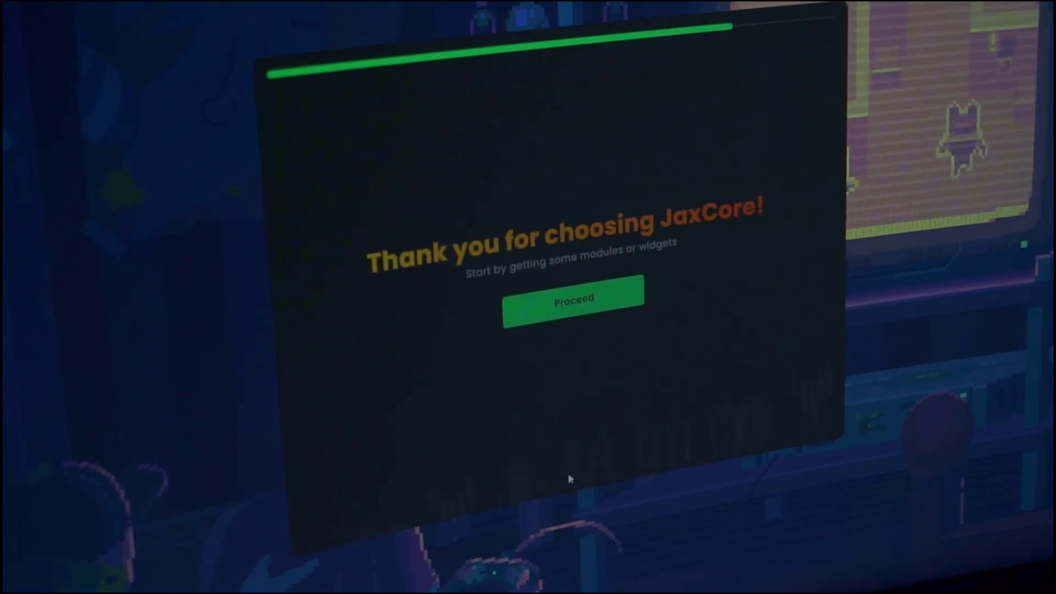
pyautogui.click(572, 300)
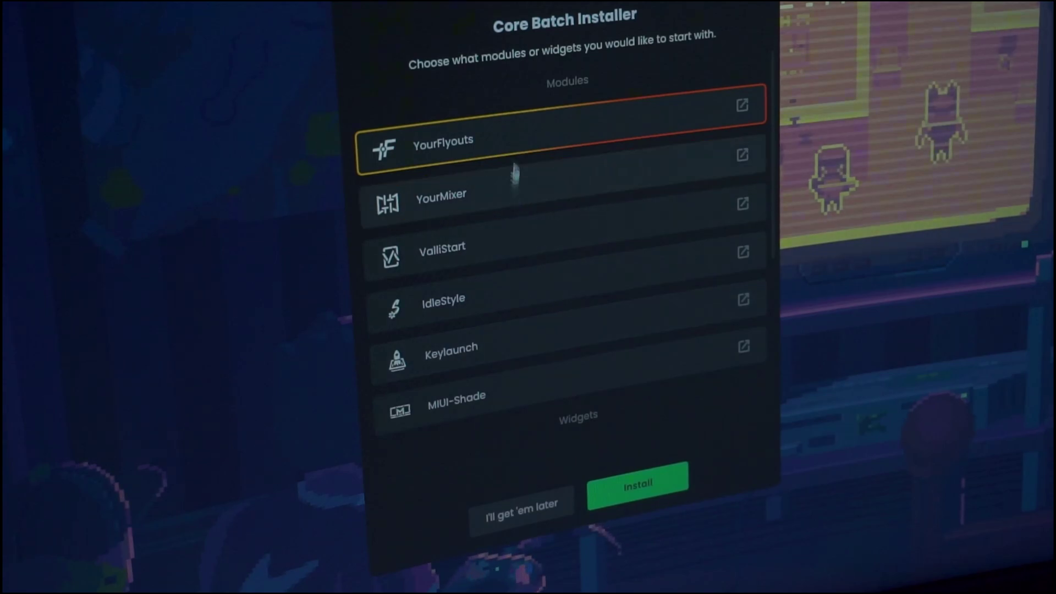
pyautogui.click(638, 487)
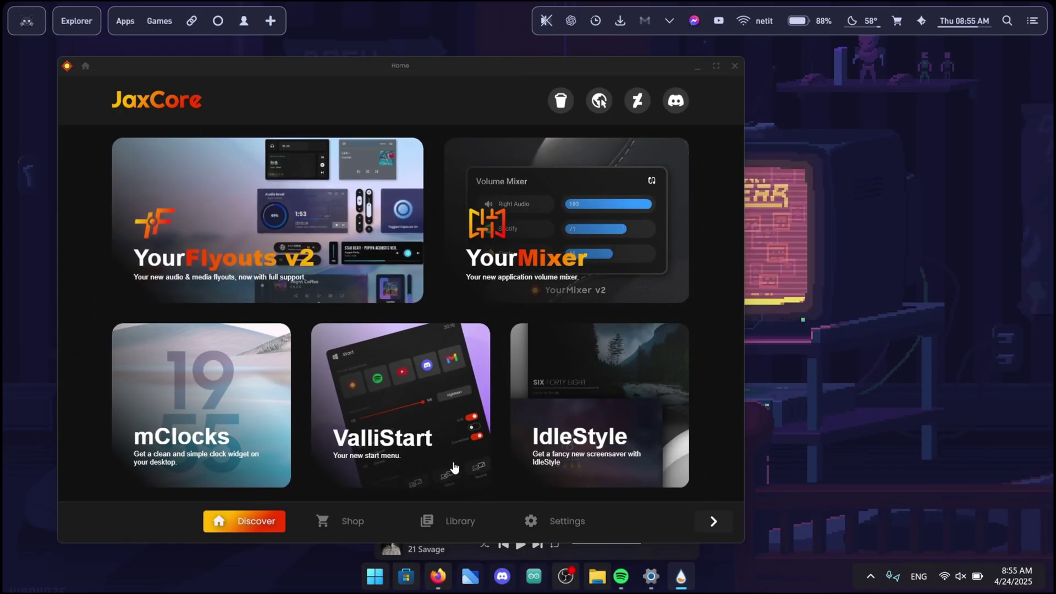
# Install ModularVisualizer 1.1 from JaxCore's Library
pyautogui.click(461, 521)
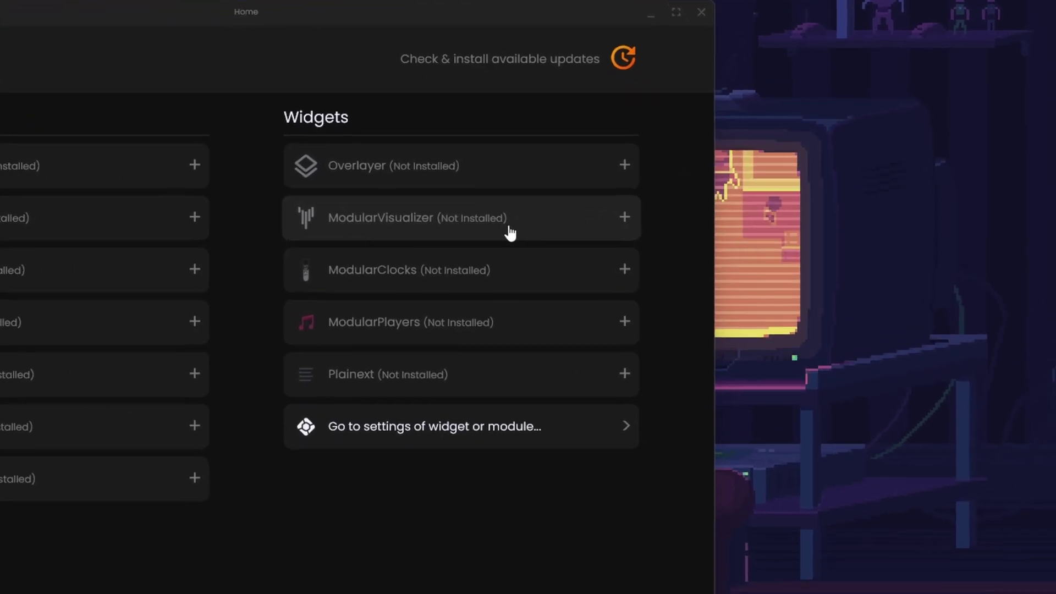
pyautogui.click(511, 231)
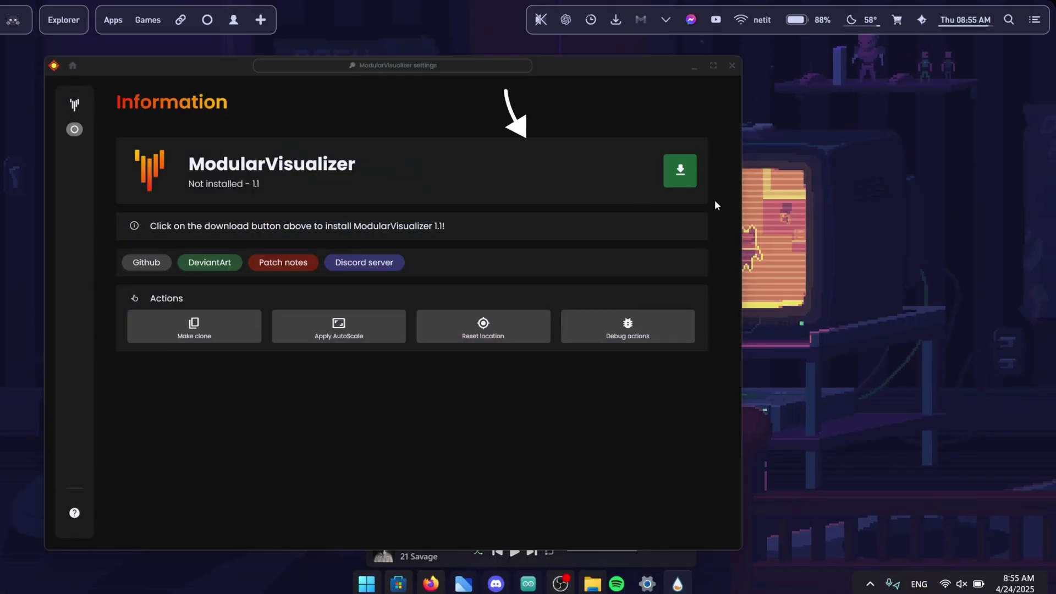
pyautogui.click(695, 186)
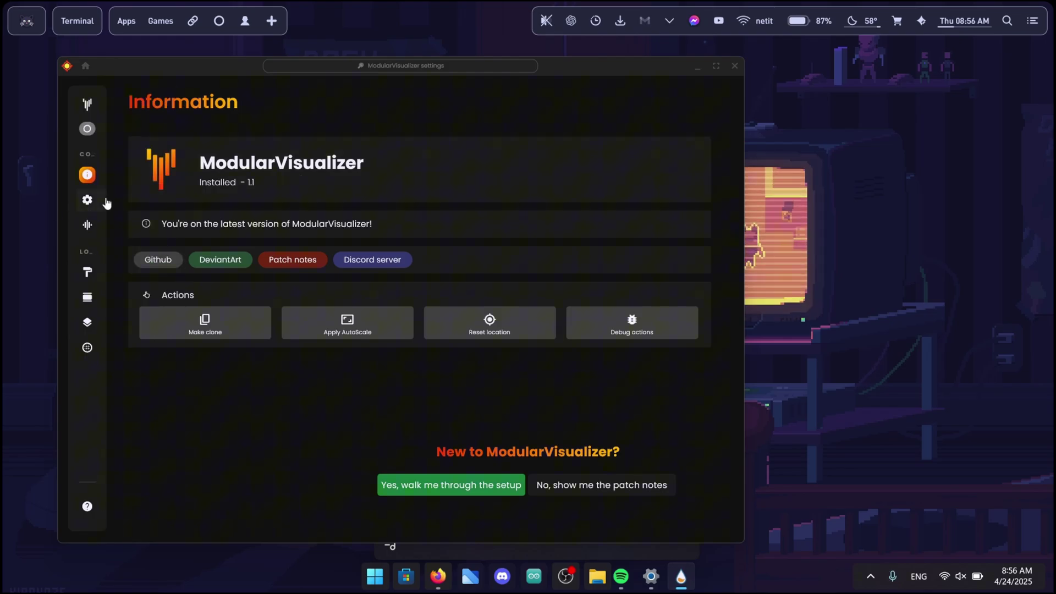
# Turn off ModularVisualizer's image underlay and set fill swatches to 150,100,150 and 170,60,170
pyautogui.moveTo(114, 128)
pyautogui.click(113, 297)
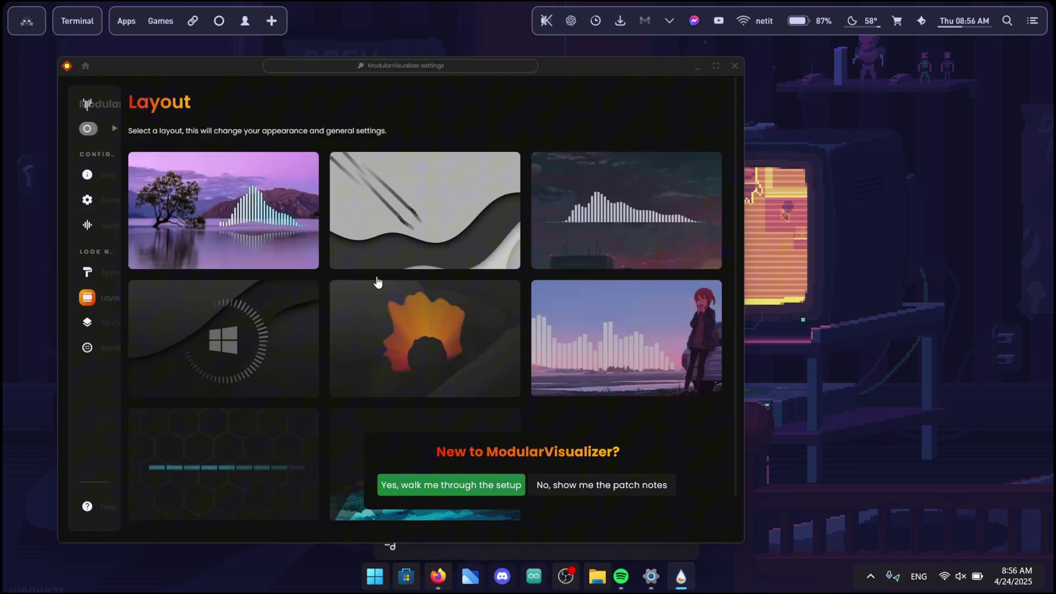
pyautogui.scroll(-1, 497, 436)
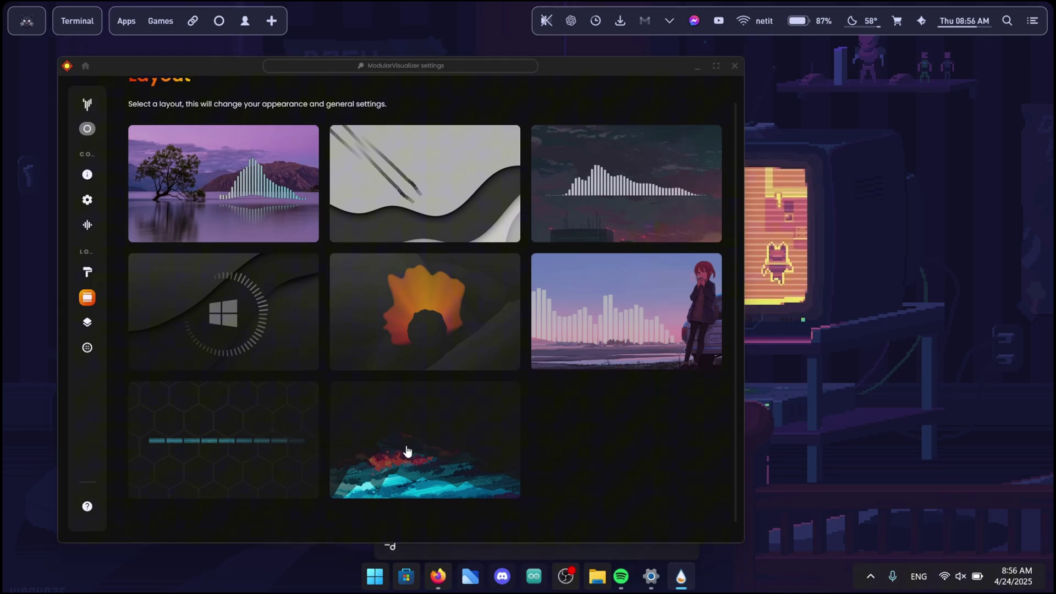
pyautogui.scroll(1, 407, 452)
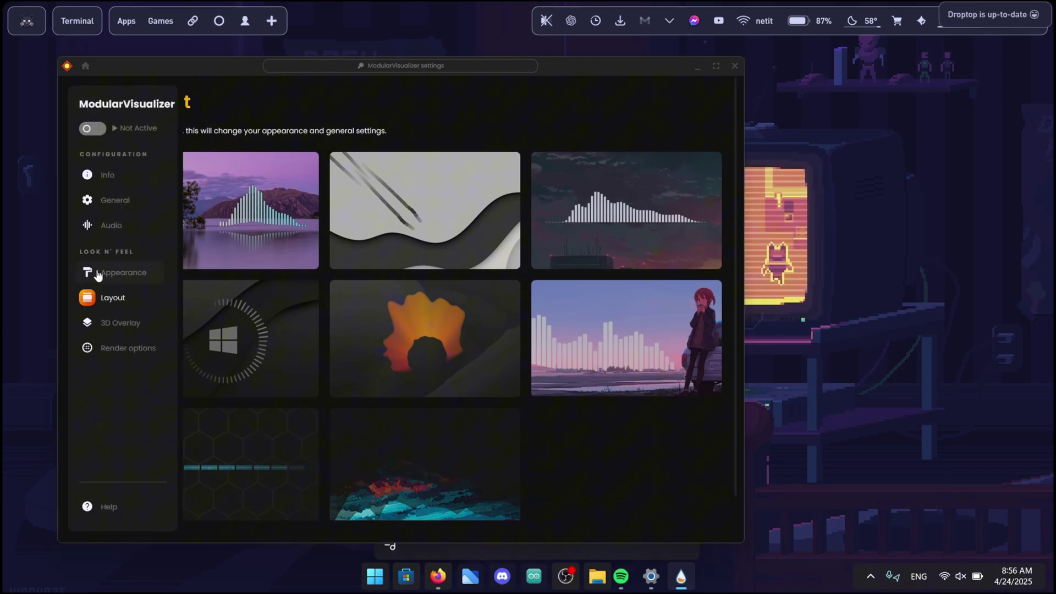
pyautogui.click(98, 274)
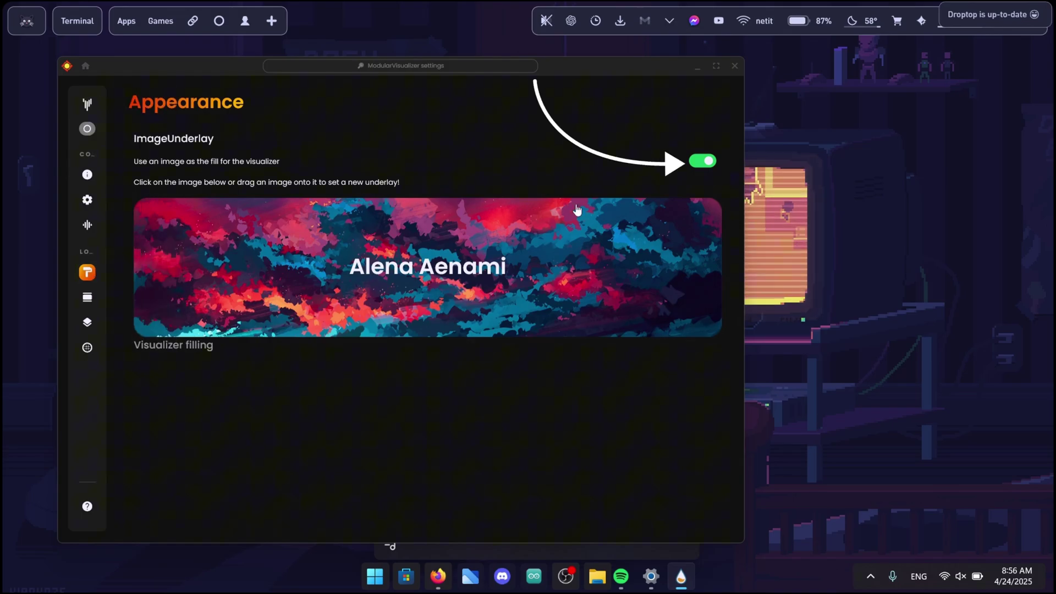
pyautogui.click(703, 162)
pyautogui.click(439, 306)
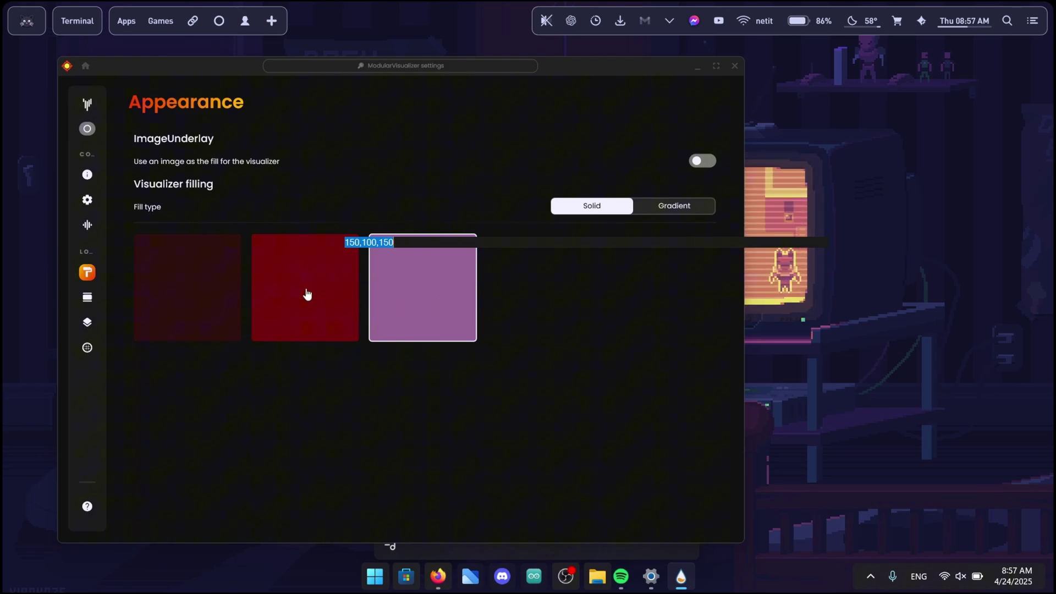
pyautogui.click(314, 320)
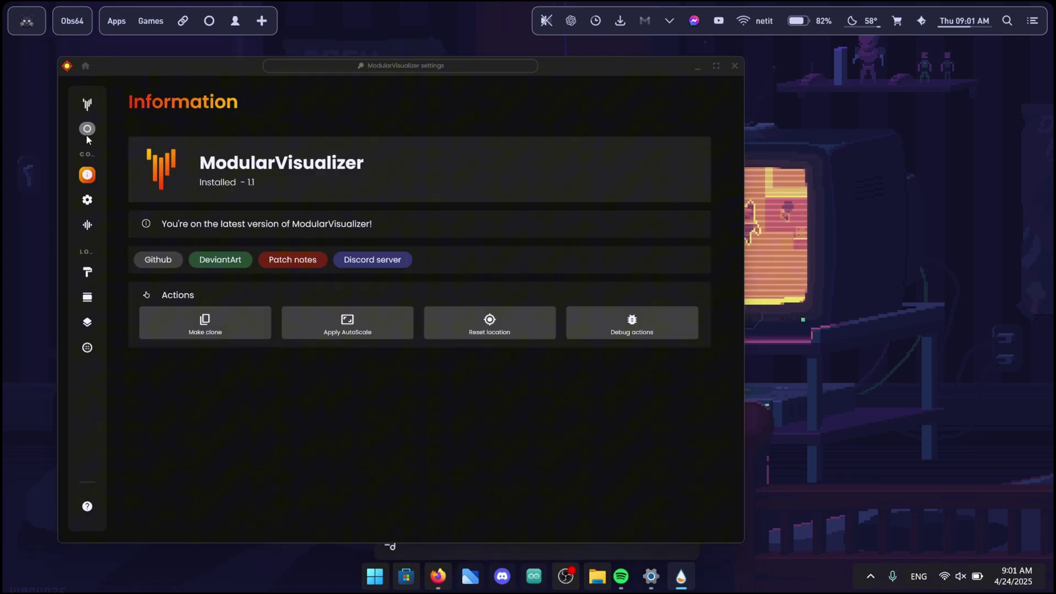
# Go back from the ModularVisualizer settings to JaxCore's Library listing
pyautogui.moveTo(87, 131)
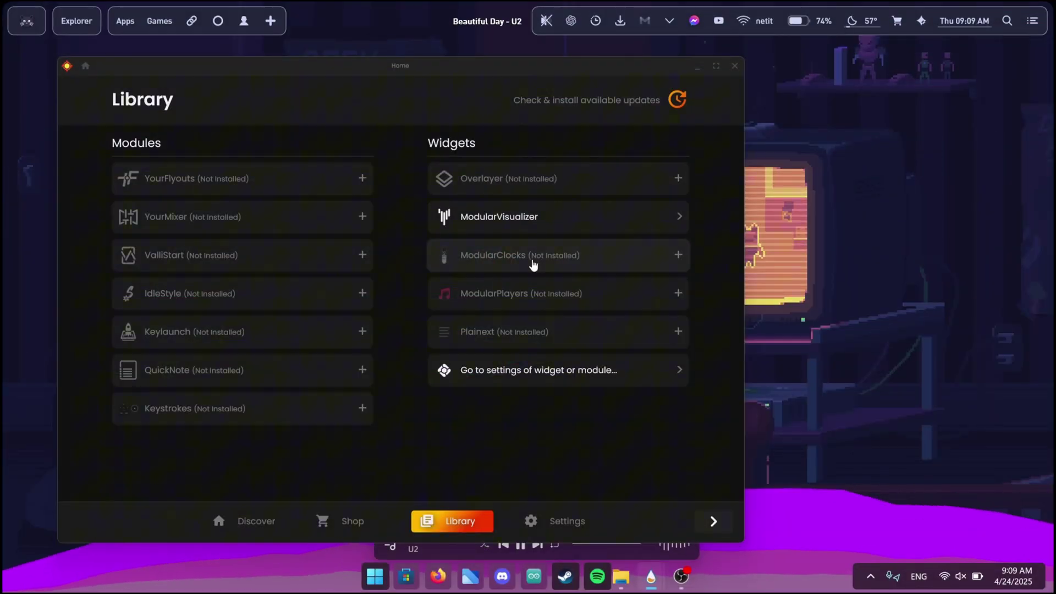
# Install ModularClocks 2.5, pick the Wednesday 22:23 style, and activate the clock
pyautogui.click(532, 260)
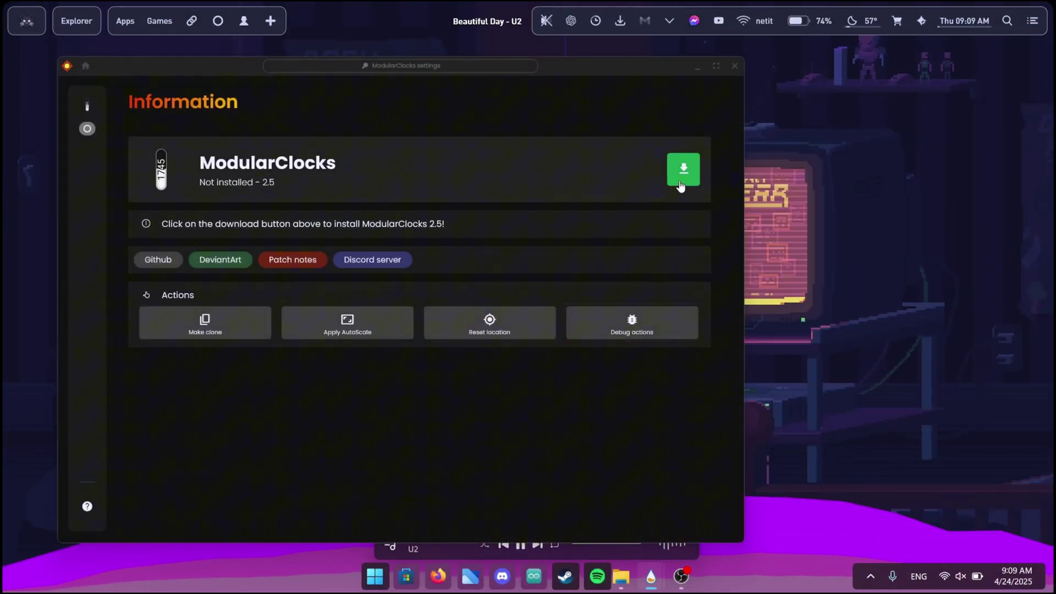
pyautogui.click(682, 170)
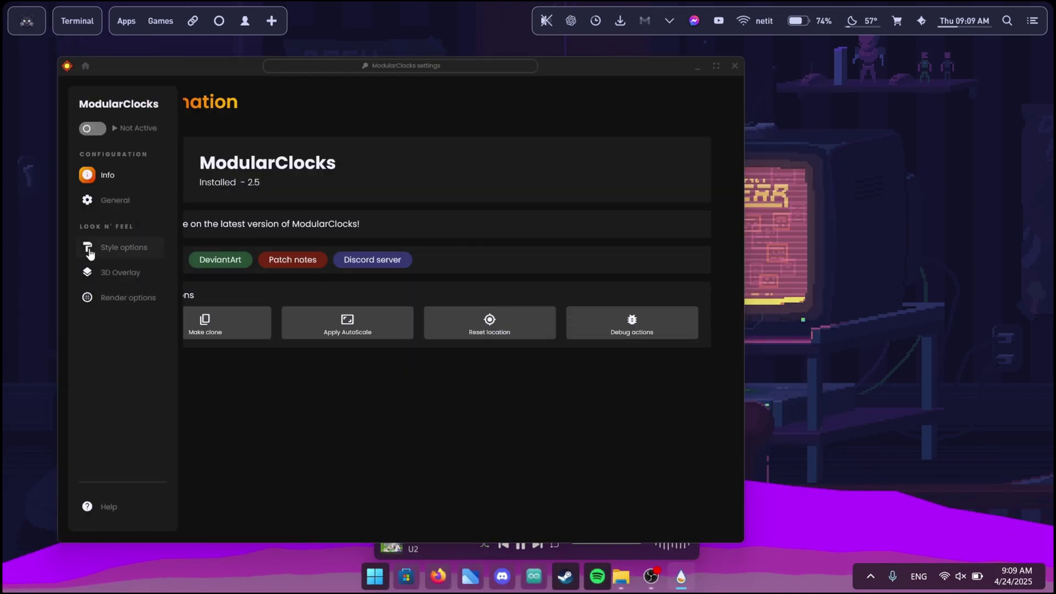
pyautogui.click(115, 199)
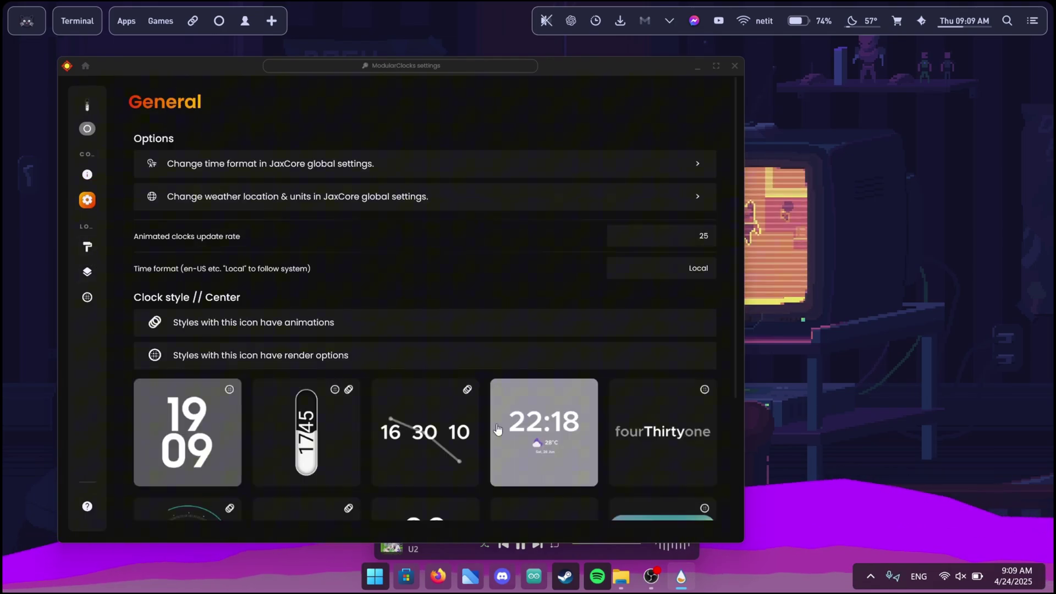
pyautogui.scroll(-3, 309, 404)
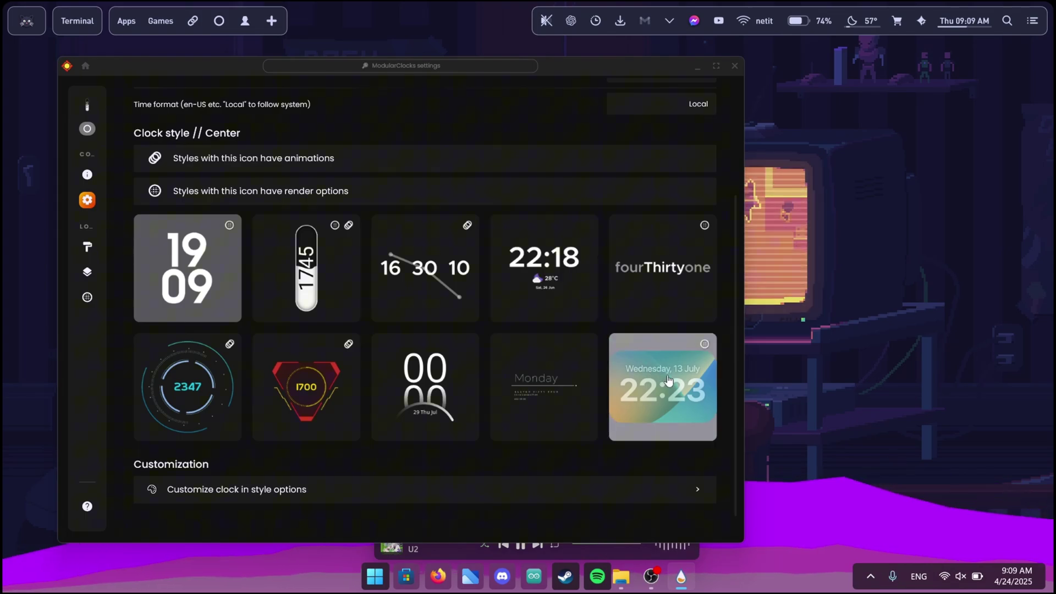
pyautogui.click(668, 380)
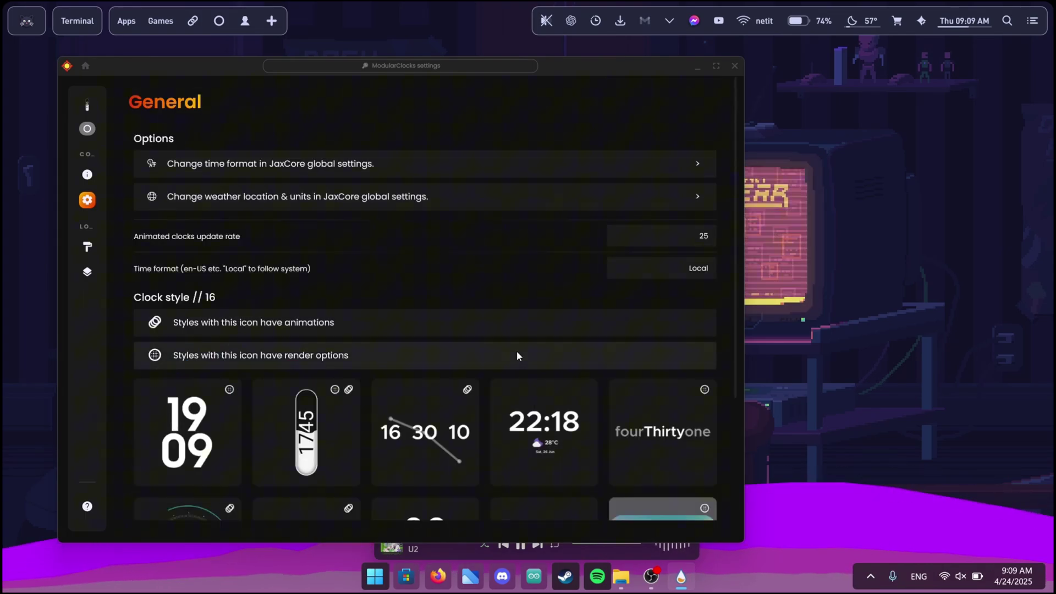
pyautogui.scroll(-3, 517, 356)
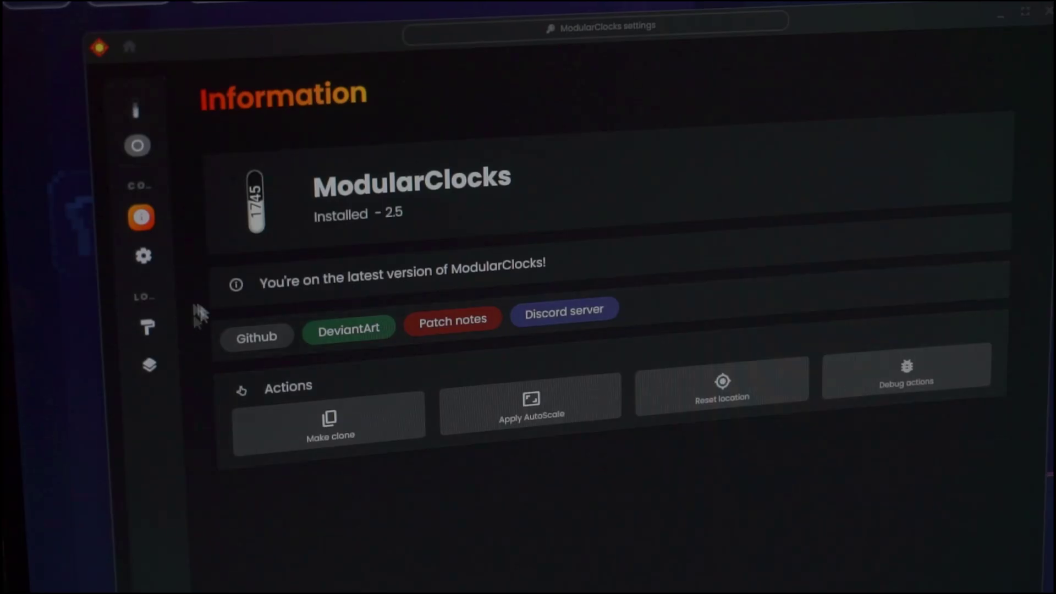
pyautogui.moveTo(163, 182)
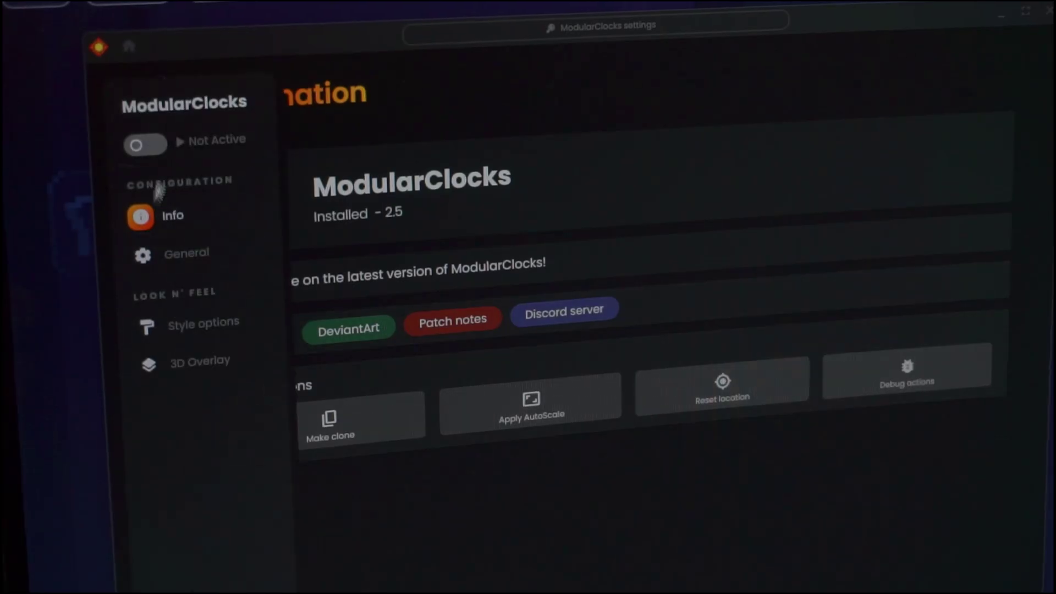
pyautogui.click(144, 148)
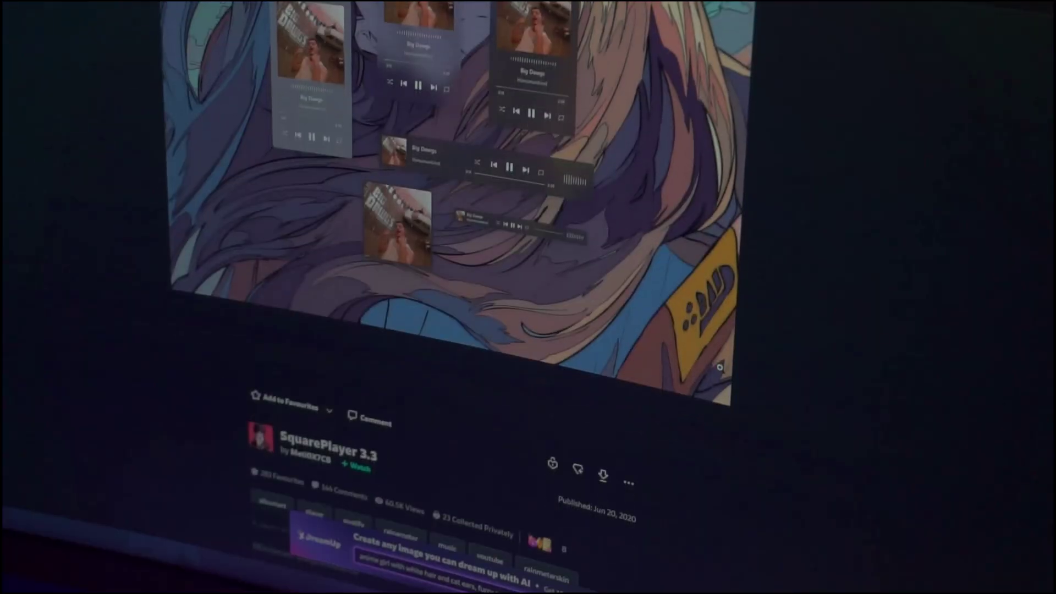
# Scroll the SquarePlayer 3.3 DeviantArt page down to its description and requirements
pyautogui.scroll(-3, 720, 367)
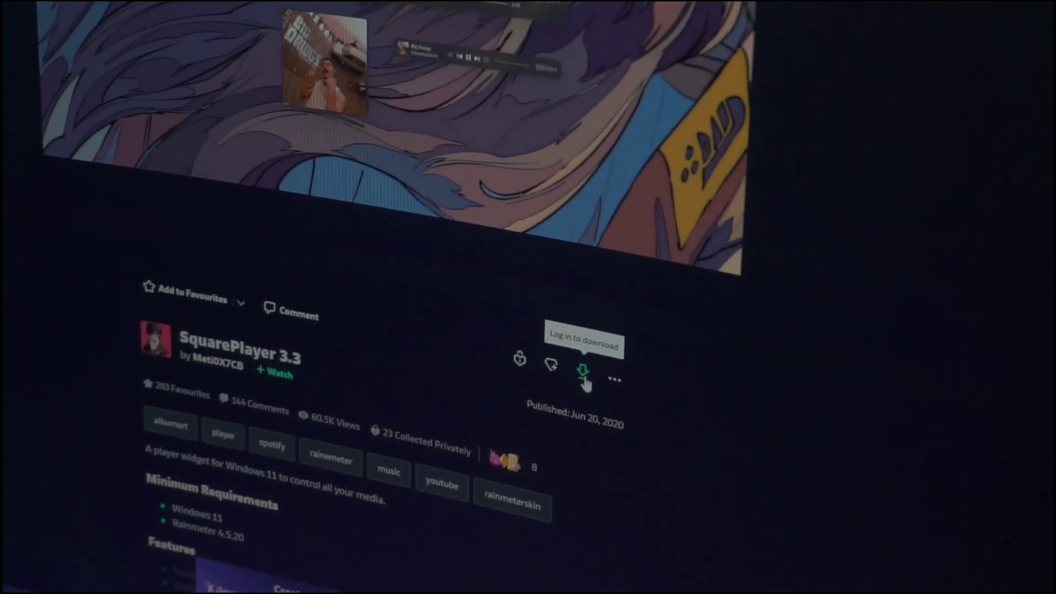
# Download the SquarePlayer 3.3 .rmskin and run it through Rainmeter's skin installer
pyautogui.click(586, 381)
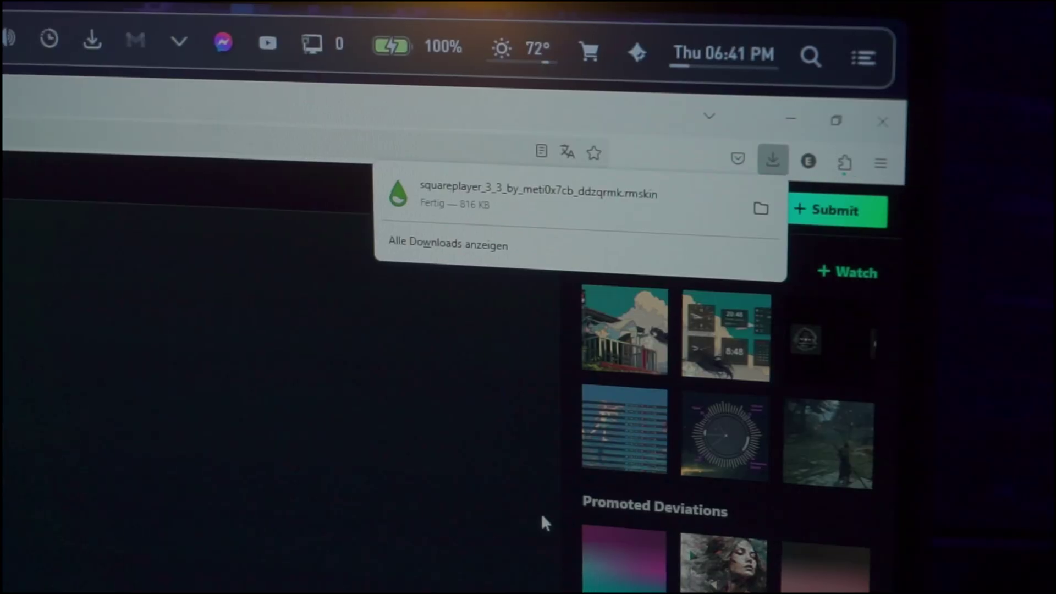
pyautogui.click(516, 193)
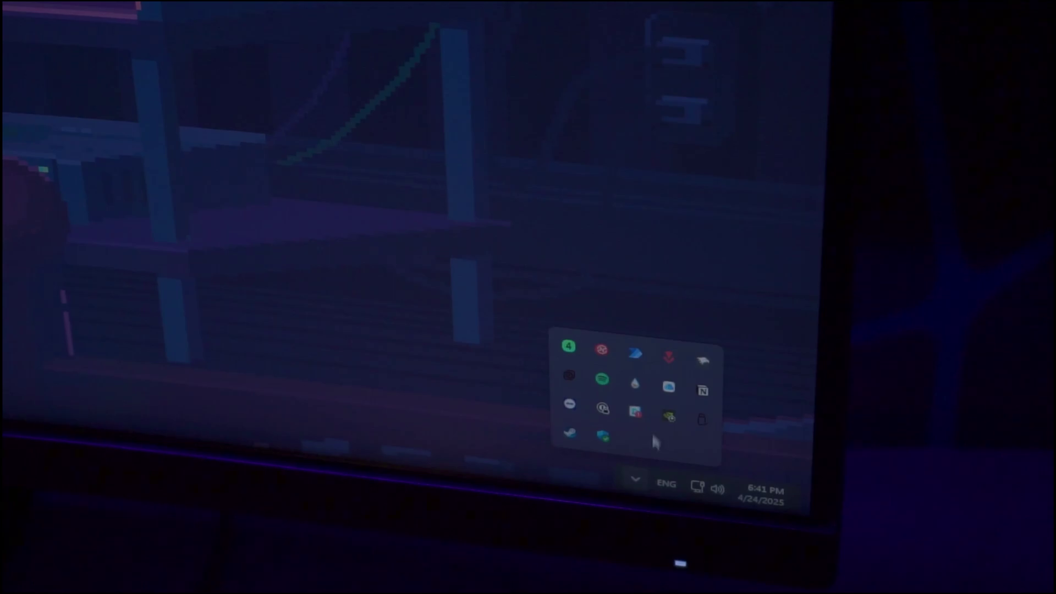
# Expand SquarePlayer in Manage Rainmeter, then open options for the downloaded Overwatch Pointer zip
pyautogui.click(635, 383)
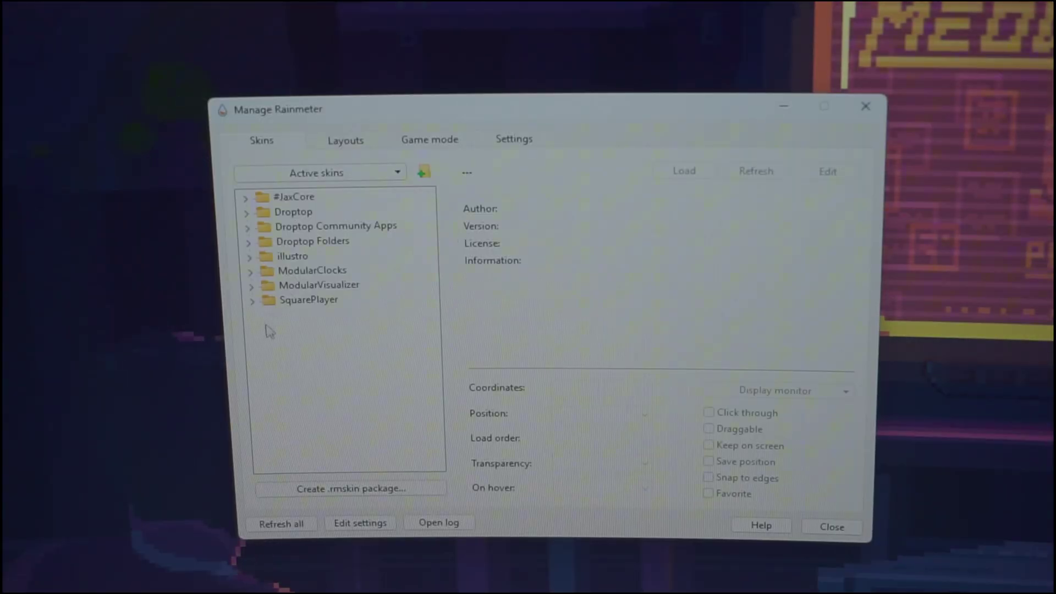
pyautogui.click(252, 300)
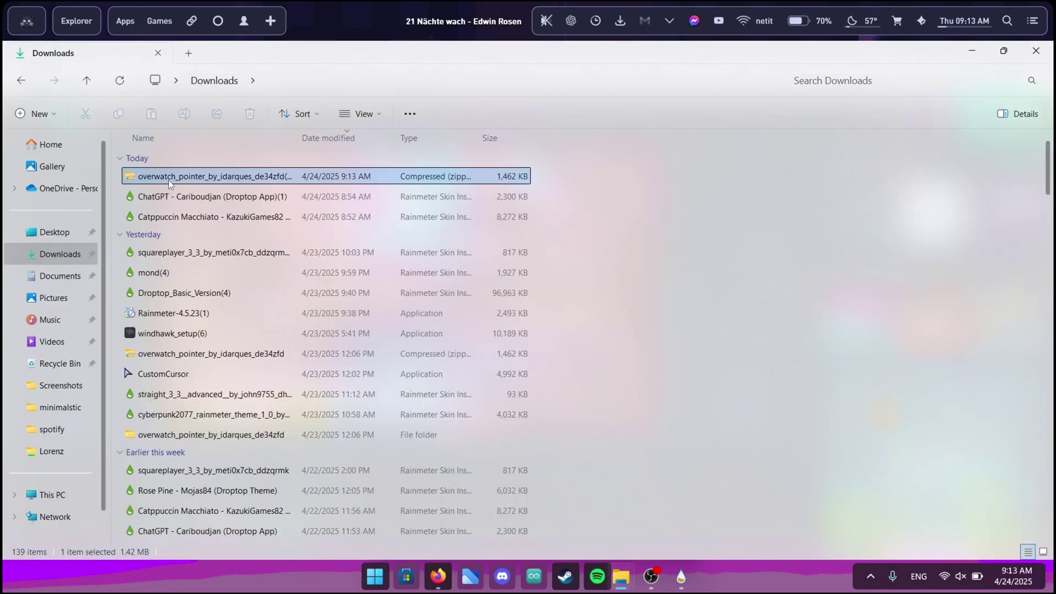
pyautogui.rightClick(168, 180)
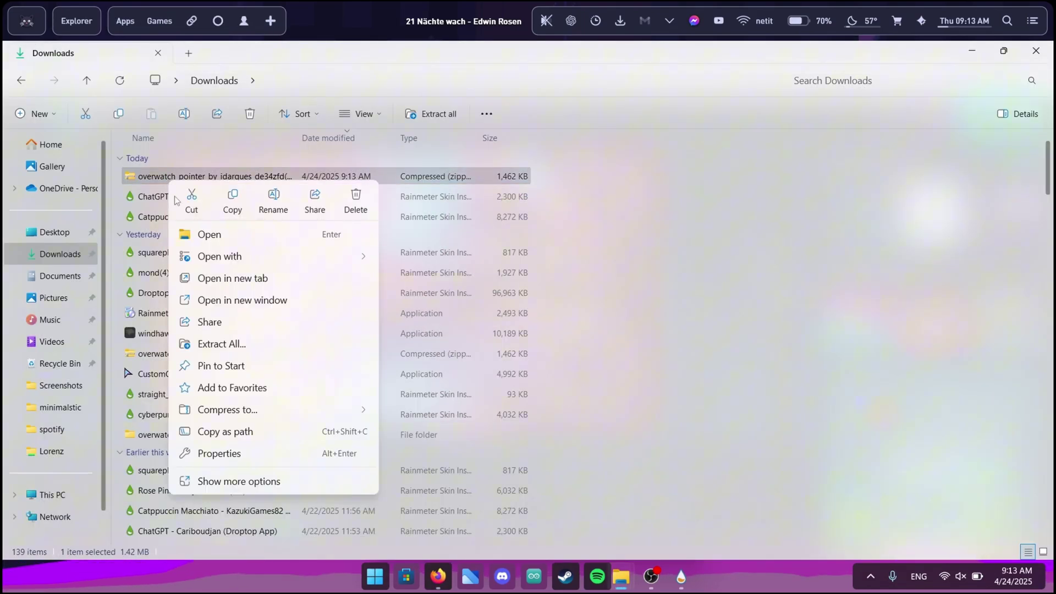
# Extract the Overwatch Pointer zip to its suggested folder and install its Install setup file
pyautogui.click(222, 343)
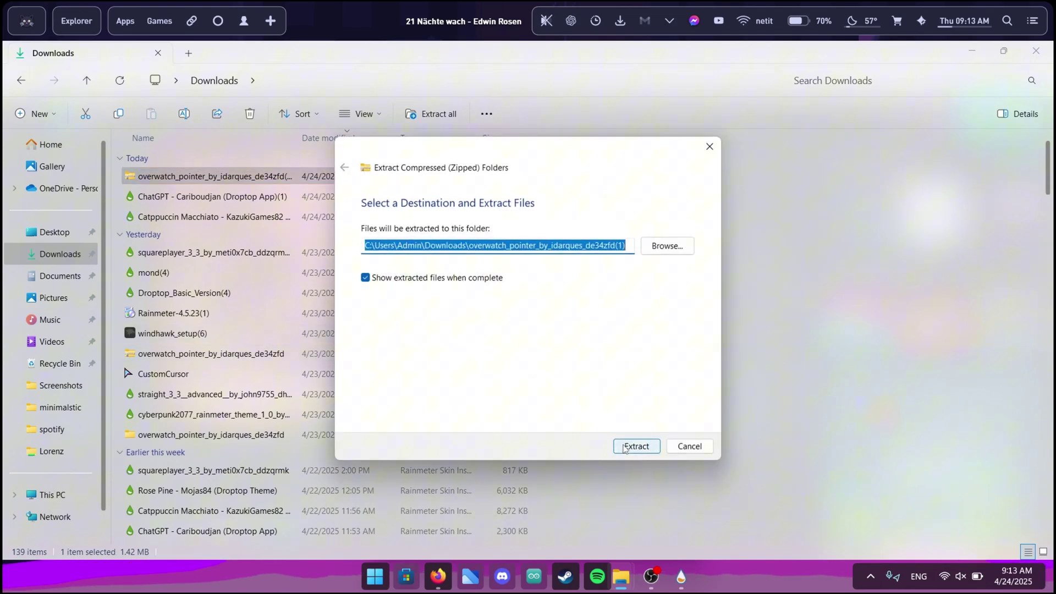
pyautogui.click(625, 449)
pyautogui.rightClick(283, 374)
pyautogui.click(268, 376)
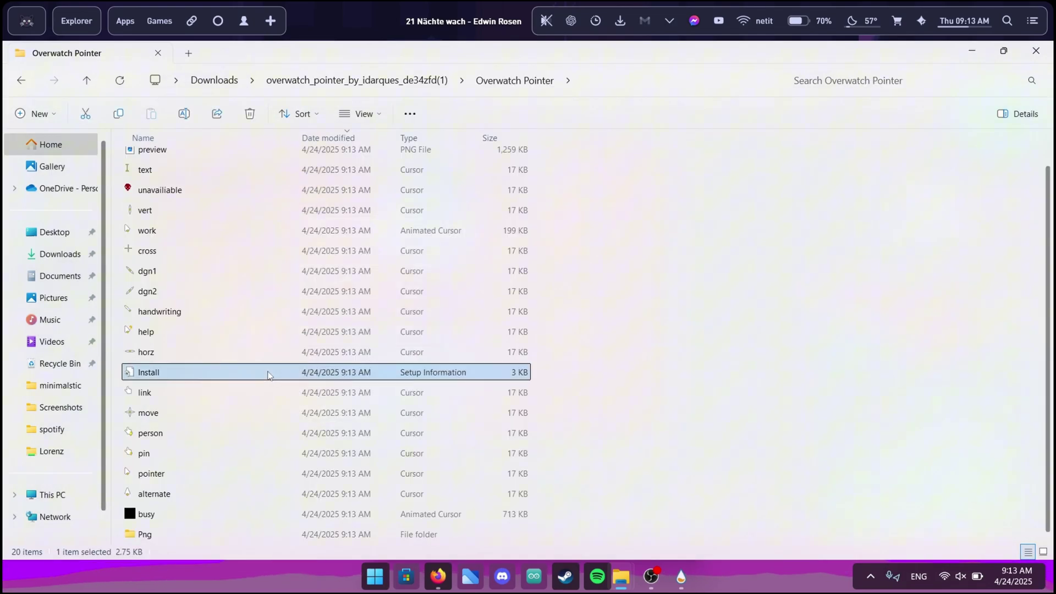
pyautogui.rightClick(268, 375)
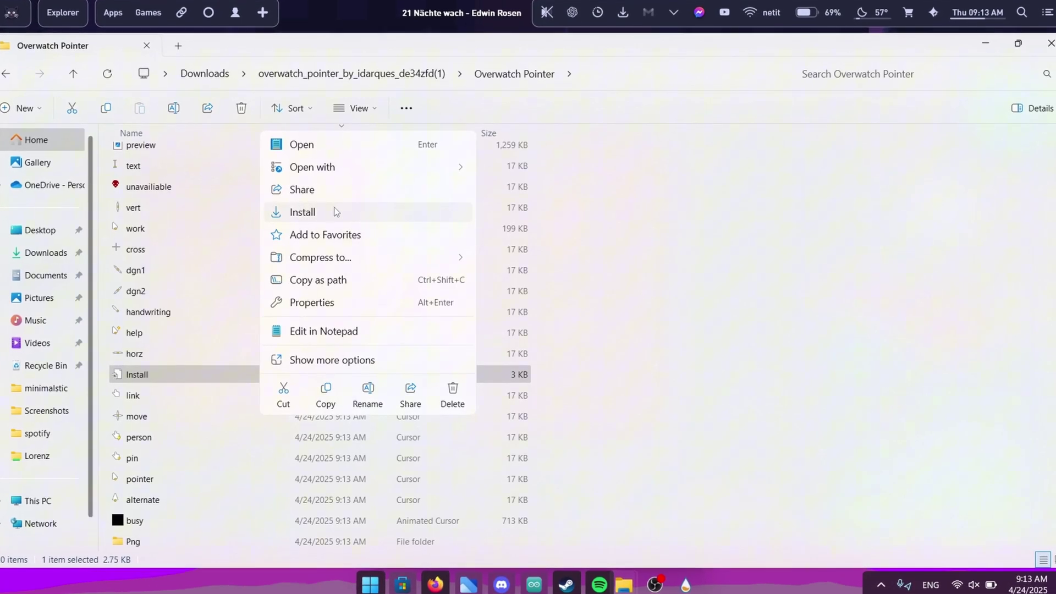
pyautogui.click(335, 212)
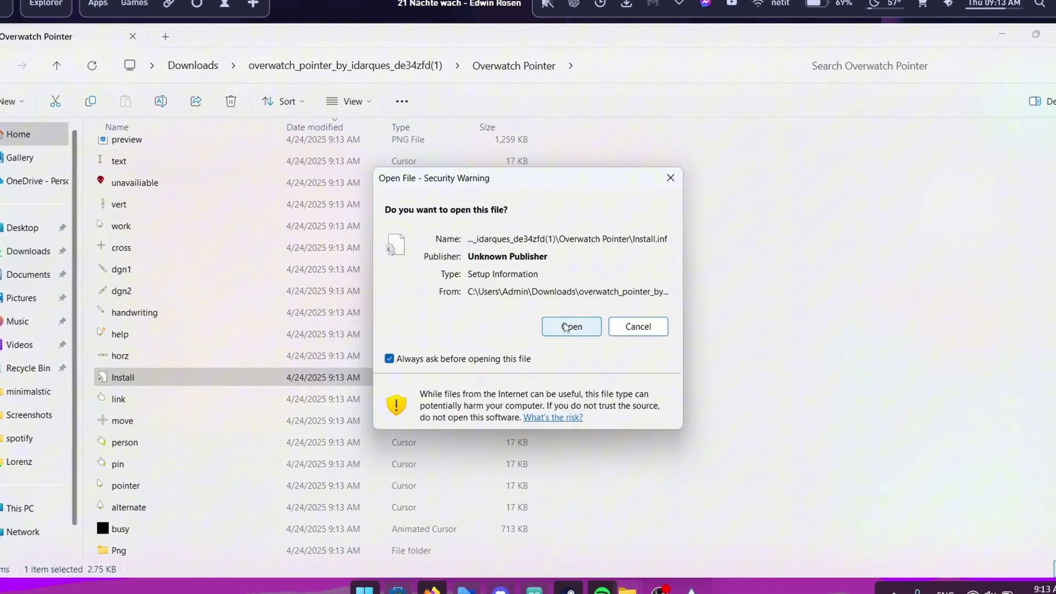
# Allow the setup file to run, then apply the Overwatch Pointer scheme, replacing the existing scheme
pyautogui.click(568, 327)
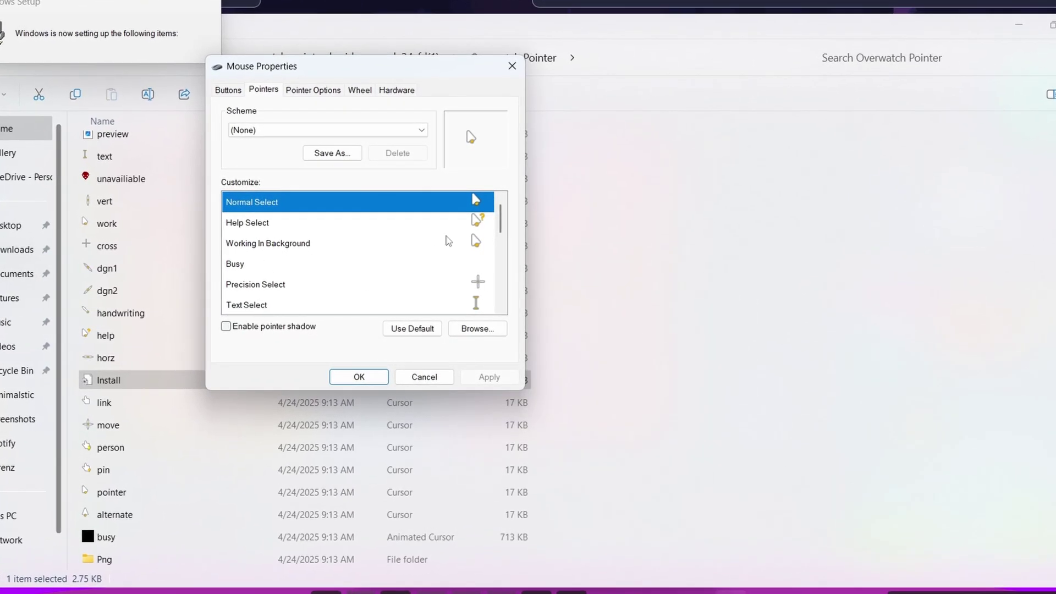
pyautogui.click(410, 131)
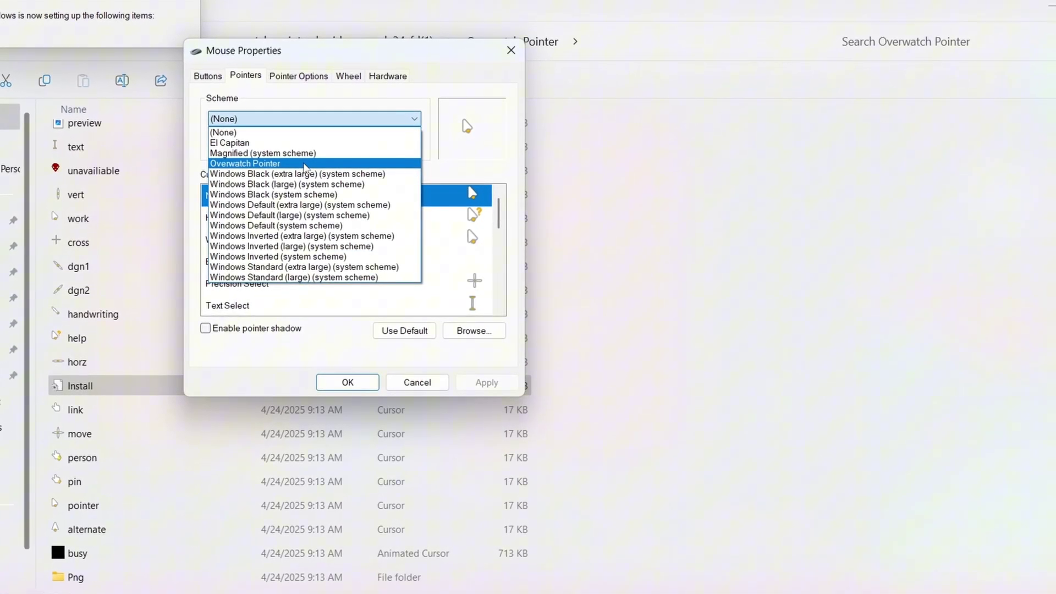
pyautogui.click(304, 165)
pyautogui.click(367, 382)
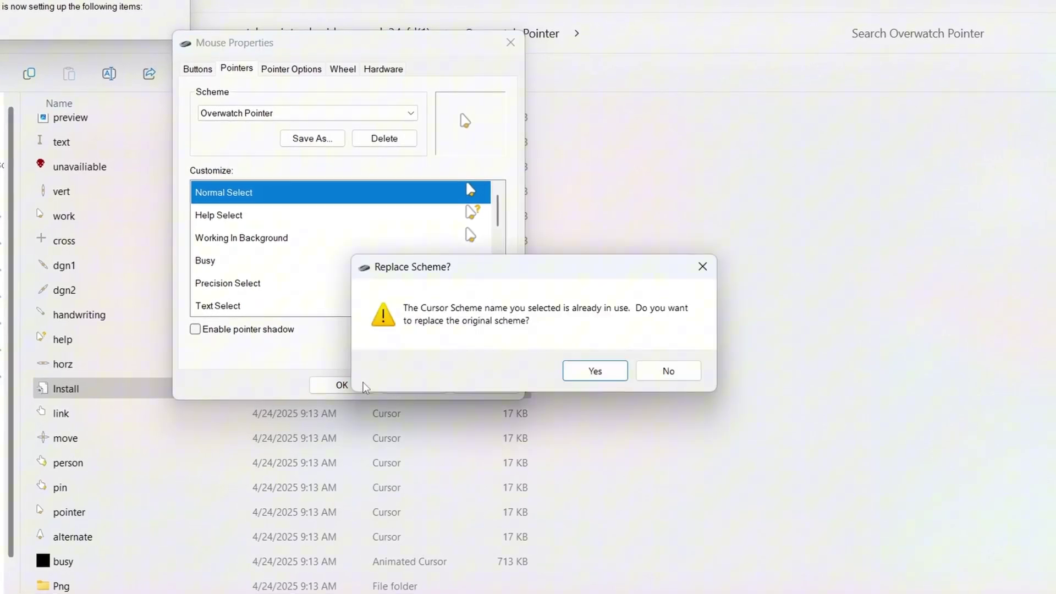
pyautogui.click(589, 382)
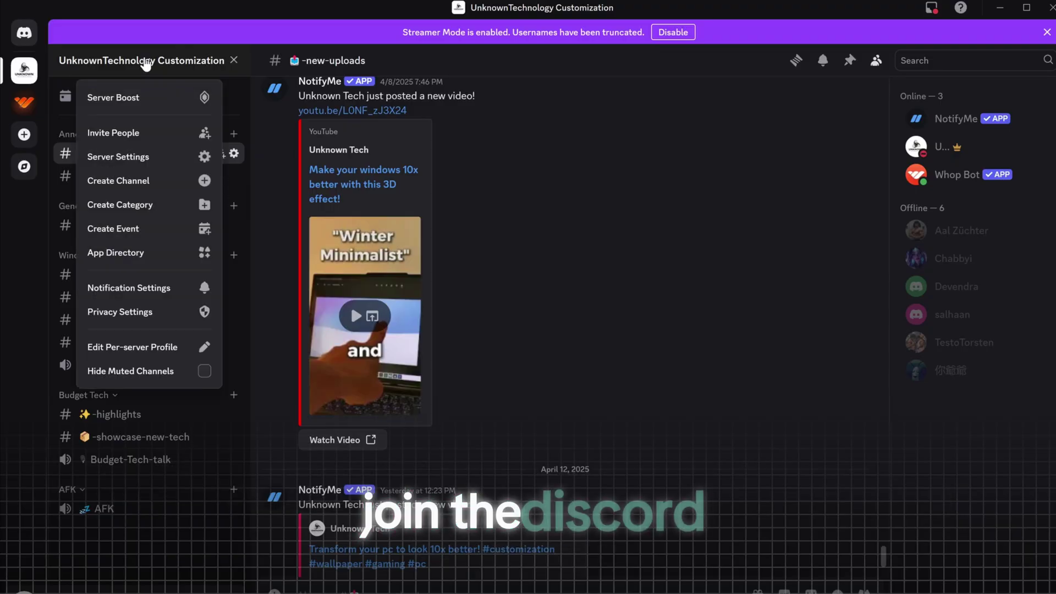
# Close the server menu and scroll through #new-uploads to see the NotifyMe video announcements
pyautogui.click(131, 64)
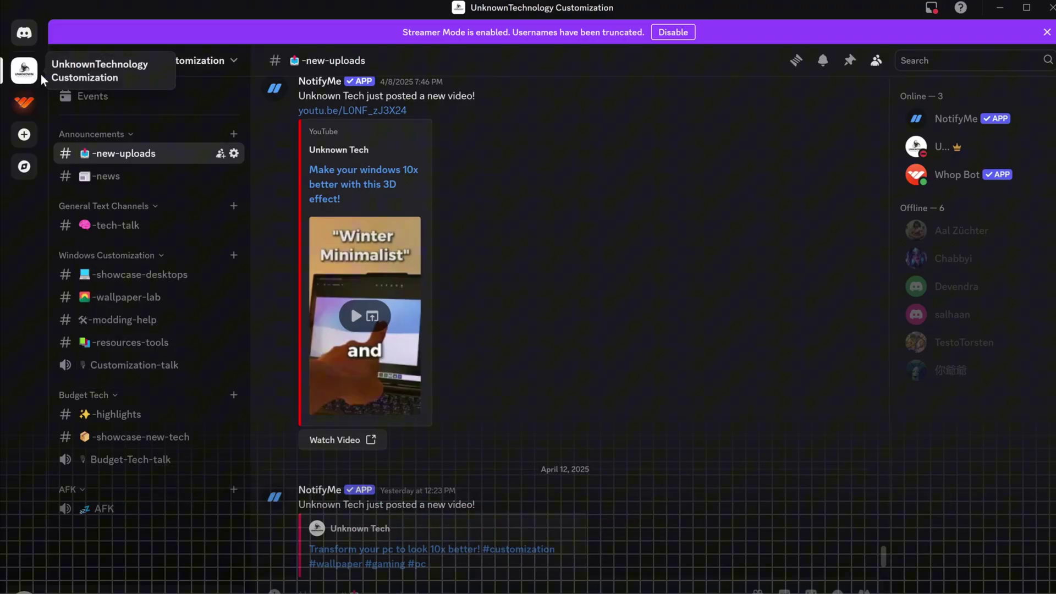
pyautogui.scroll(-4, 385, 147)
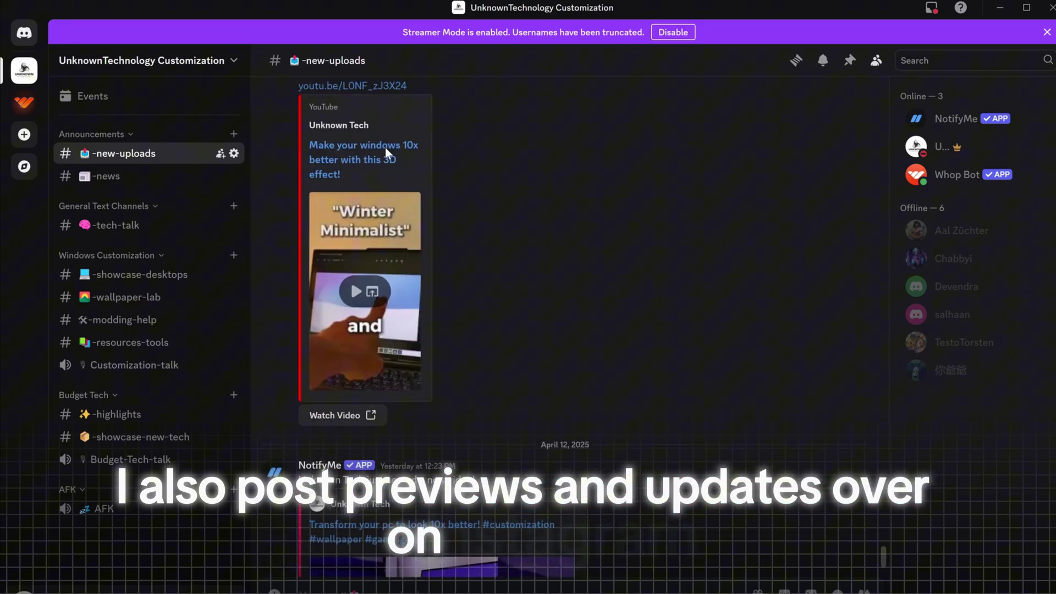